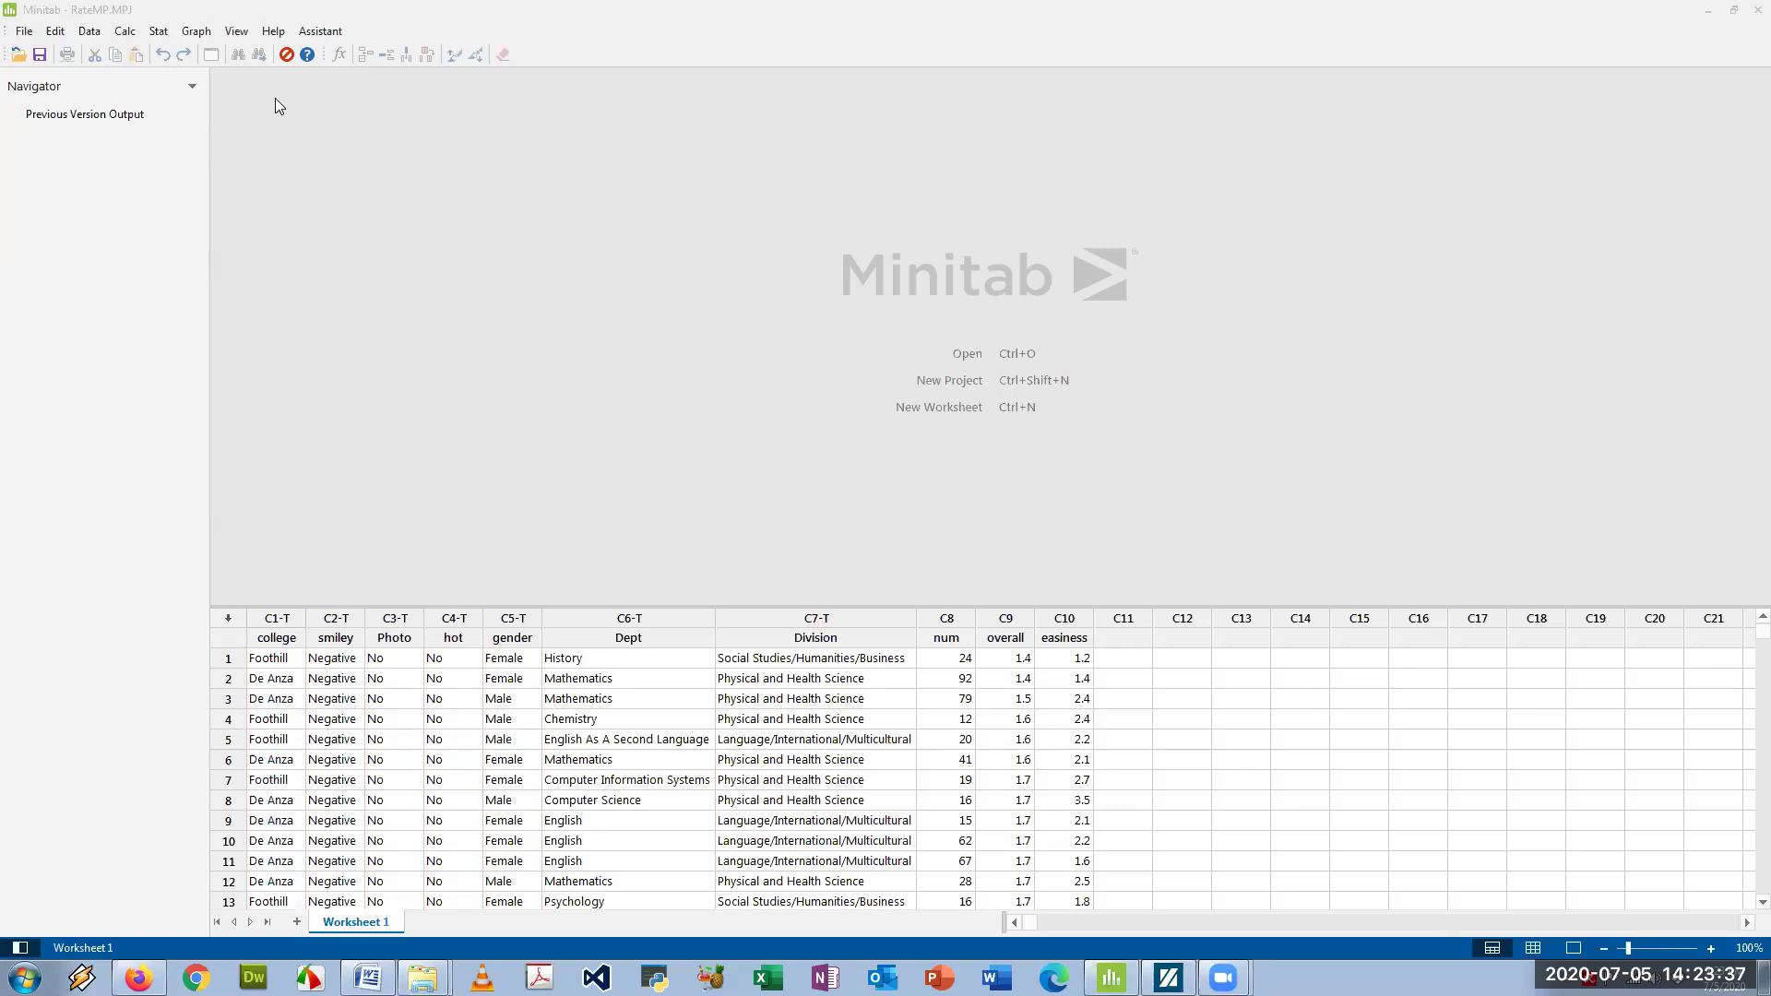
Run a 1-Sample t on easiness at 95% confidence, giving the CI (3.2762, 3.3844).
{"action": "left_click", "coordinate": [159, 34]}
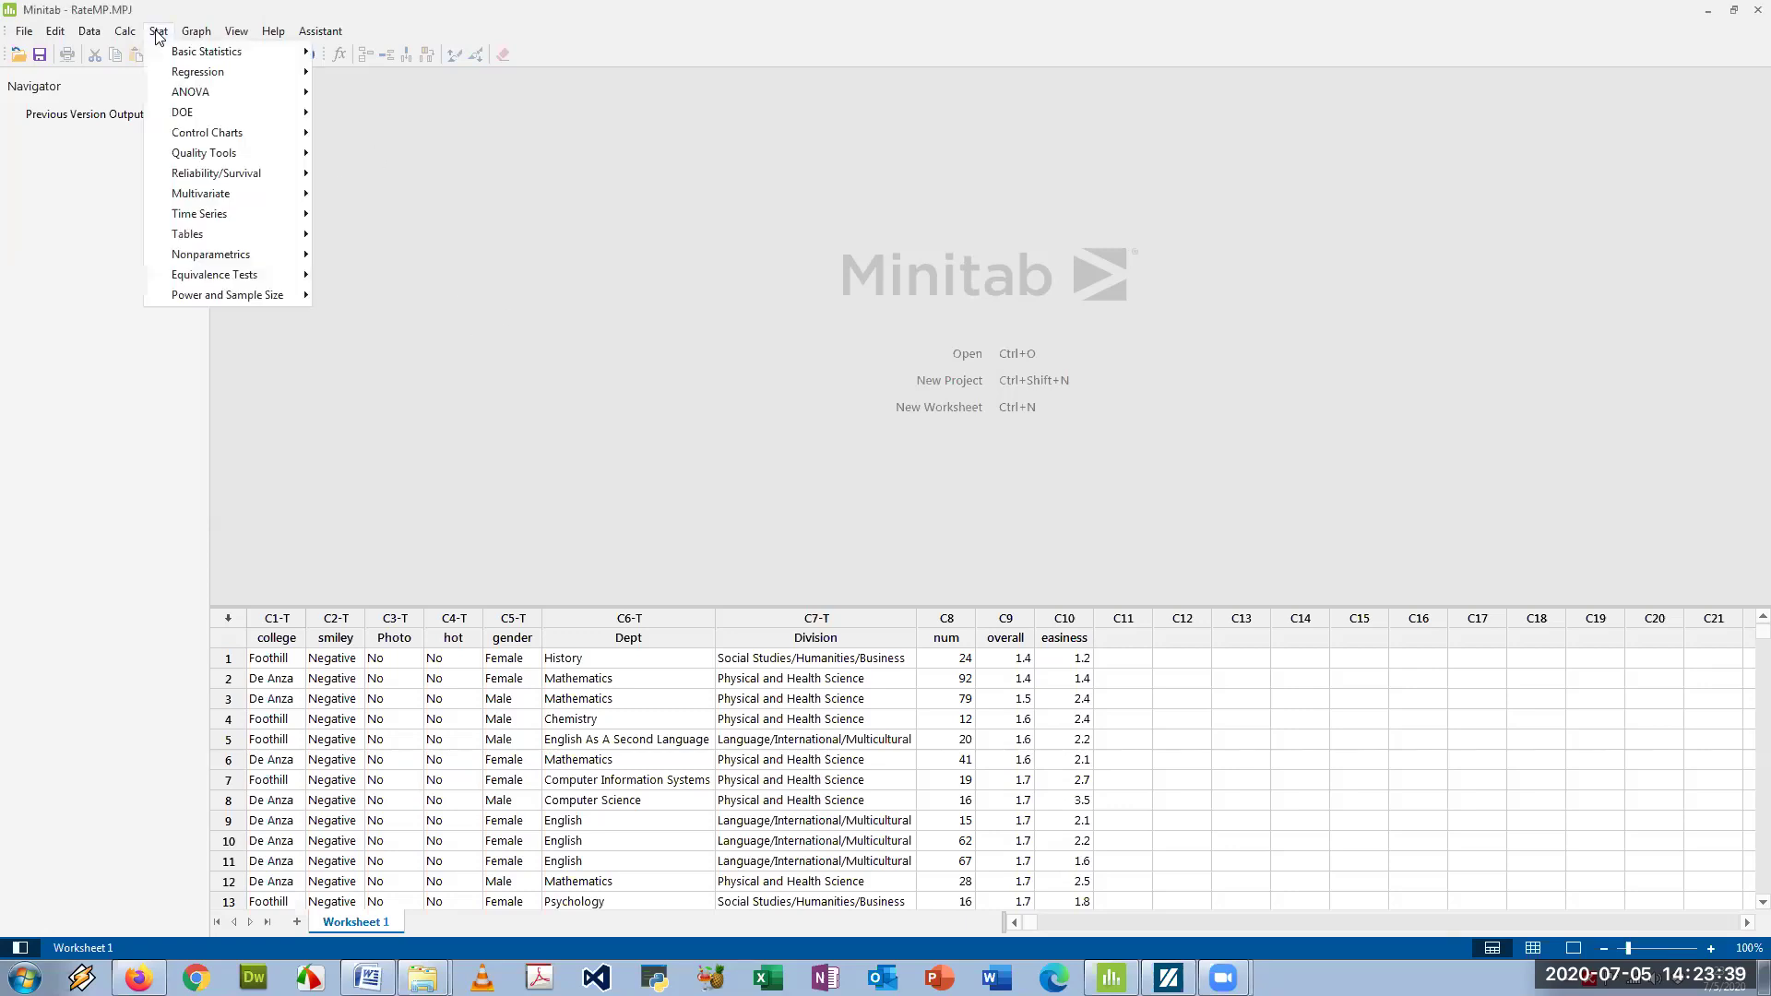
{"action": "mouse_move", "coordinate": [212, 51]}
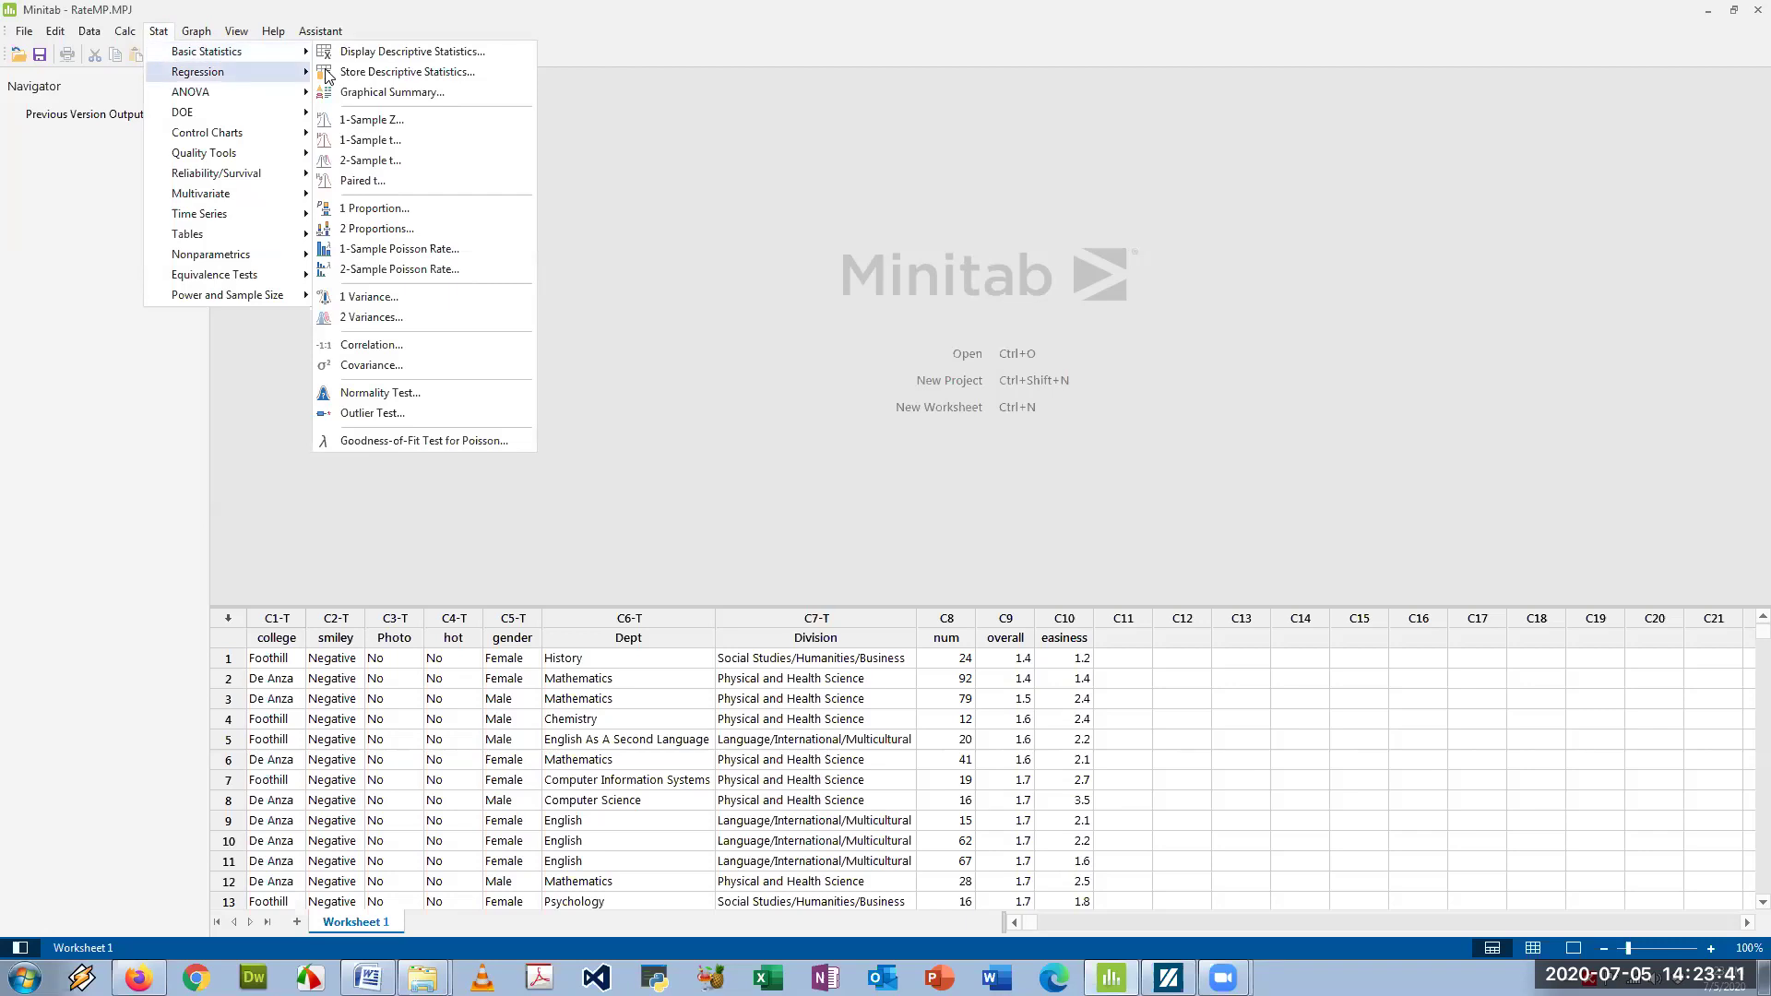
{"action": "left_click", "coordinate": [399, 141]}
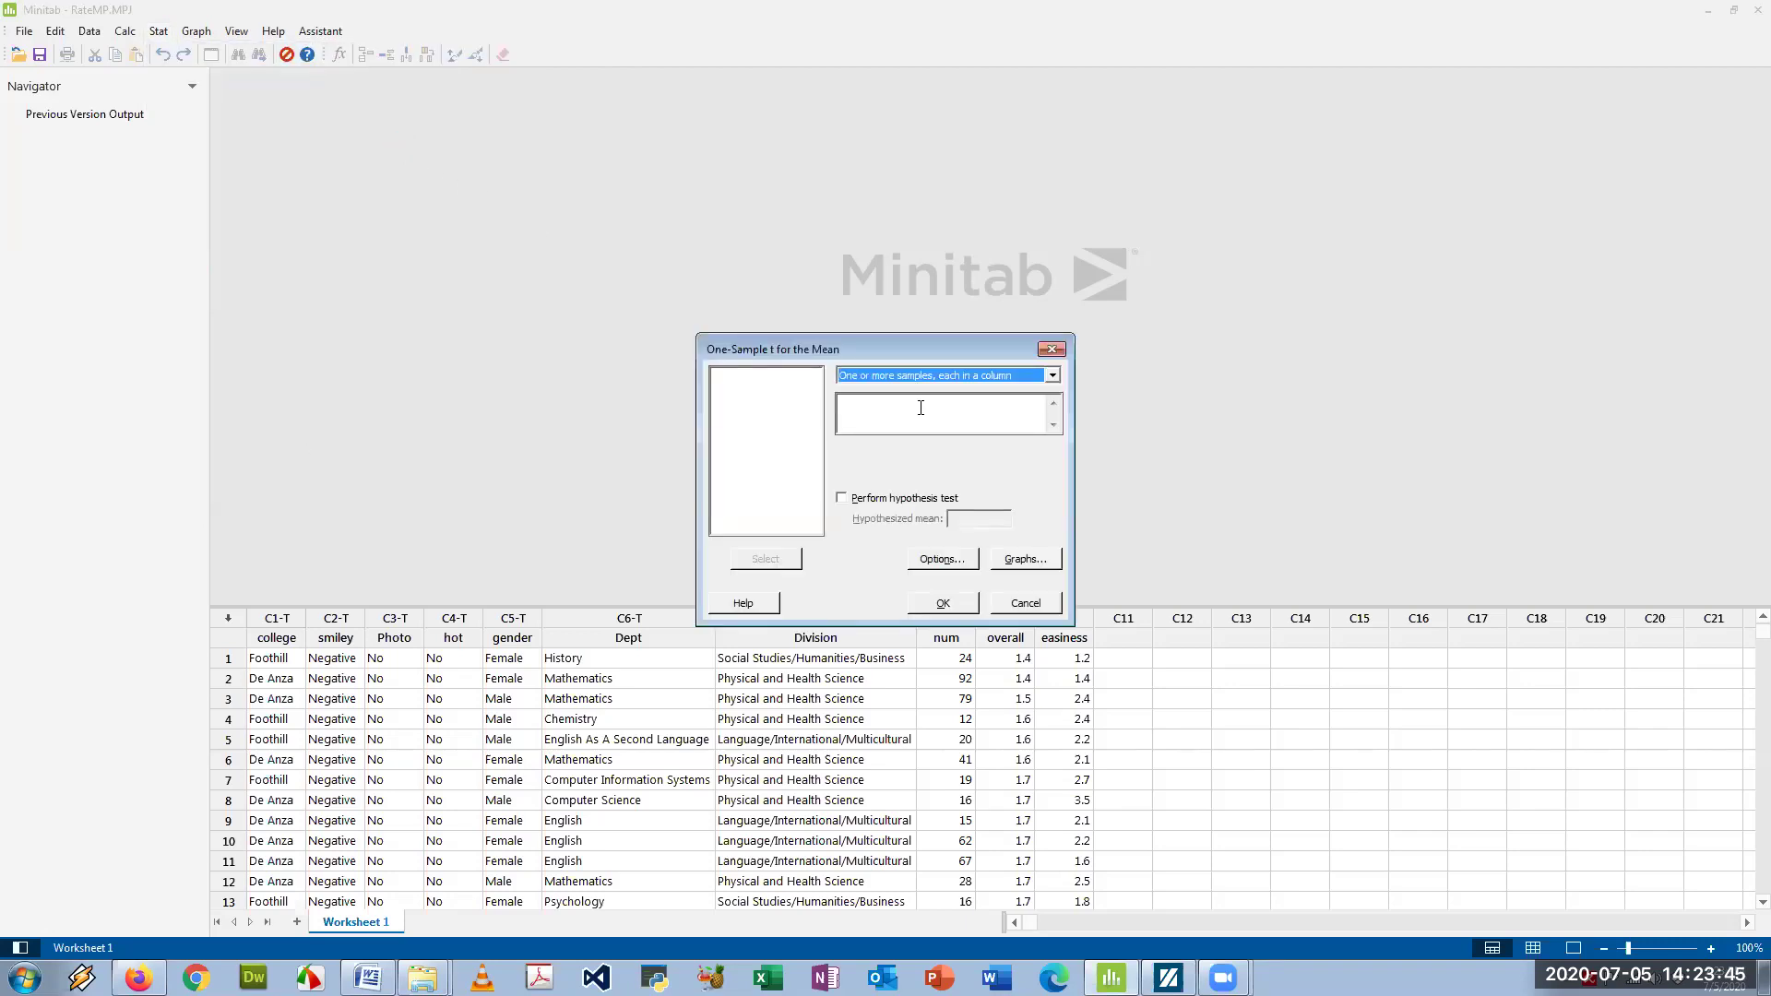
{"action": "left_click", "coordinate": [921, 407]}
{"action": "double_click", "coordinate": [770, 400]}
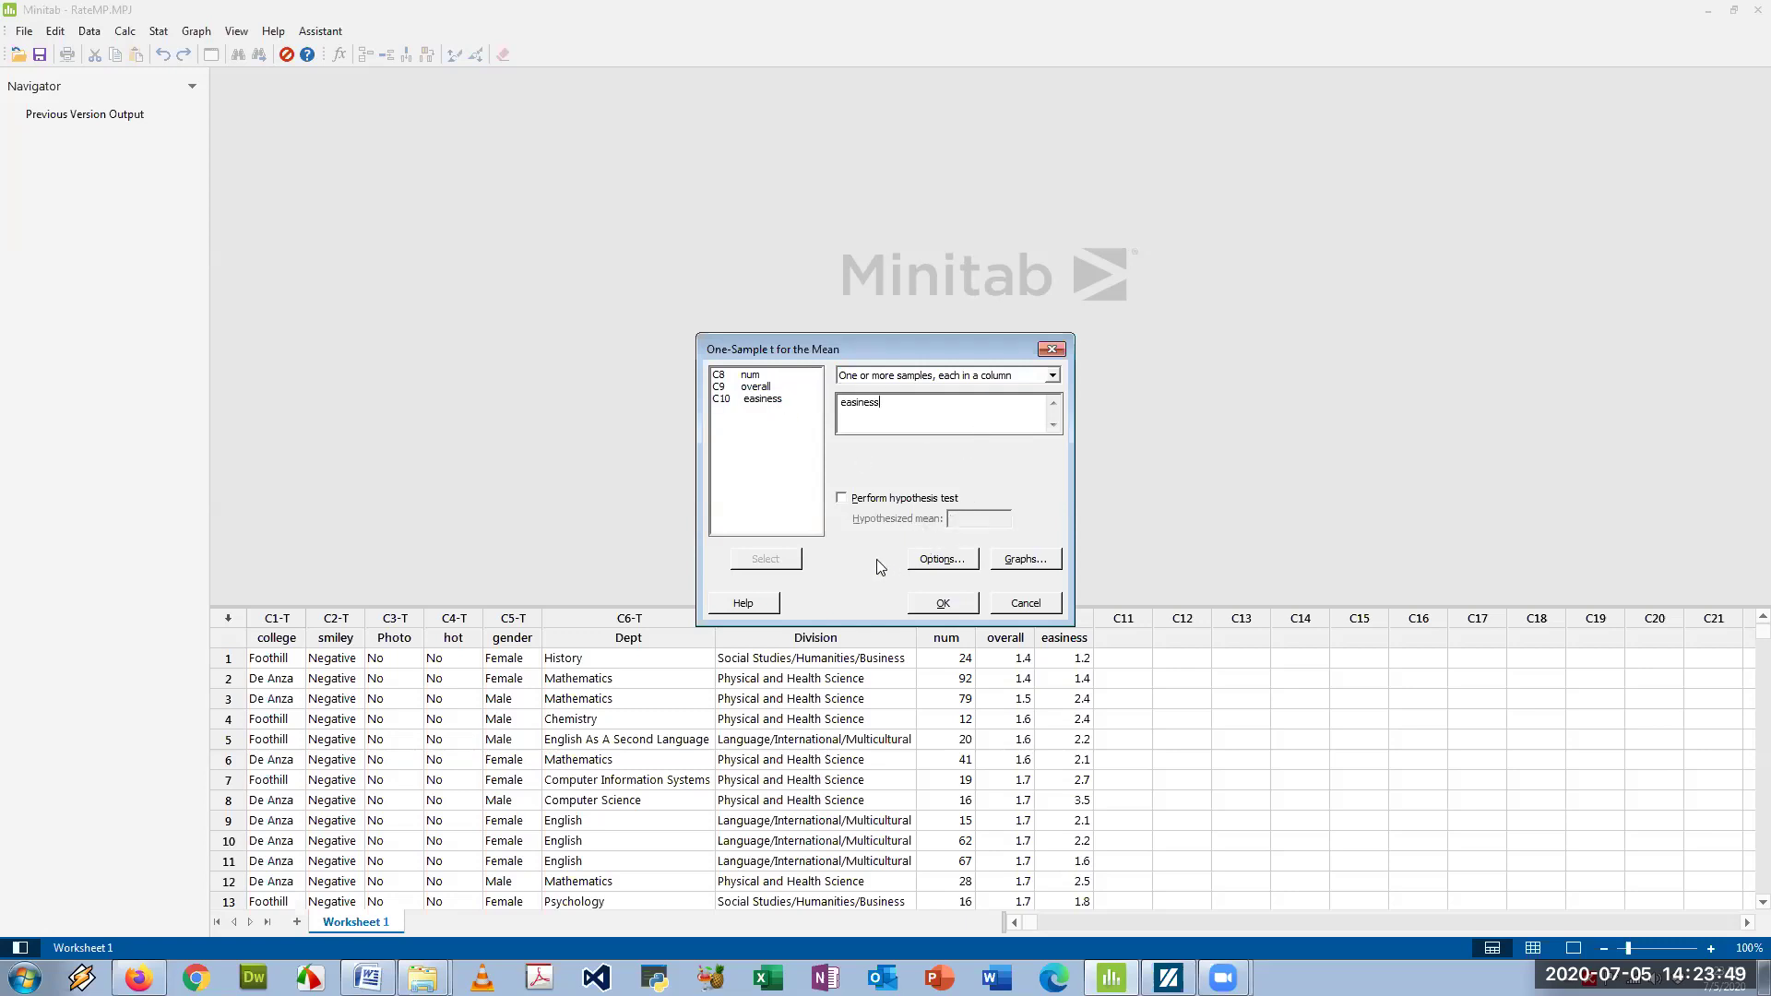
{"action": "left_click", "coordinate": [951, 563]}
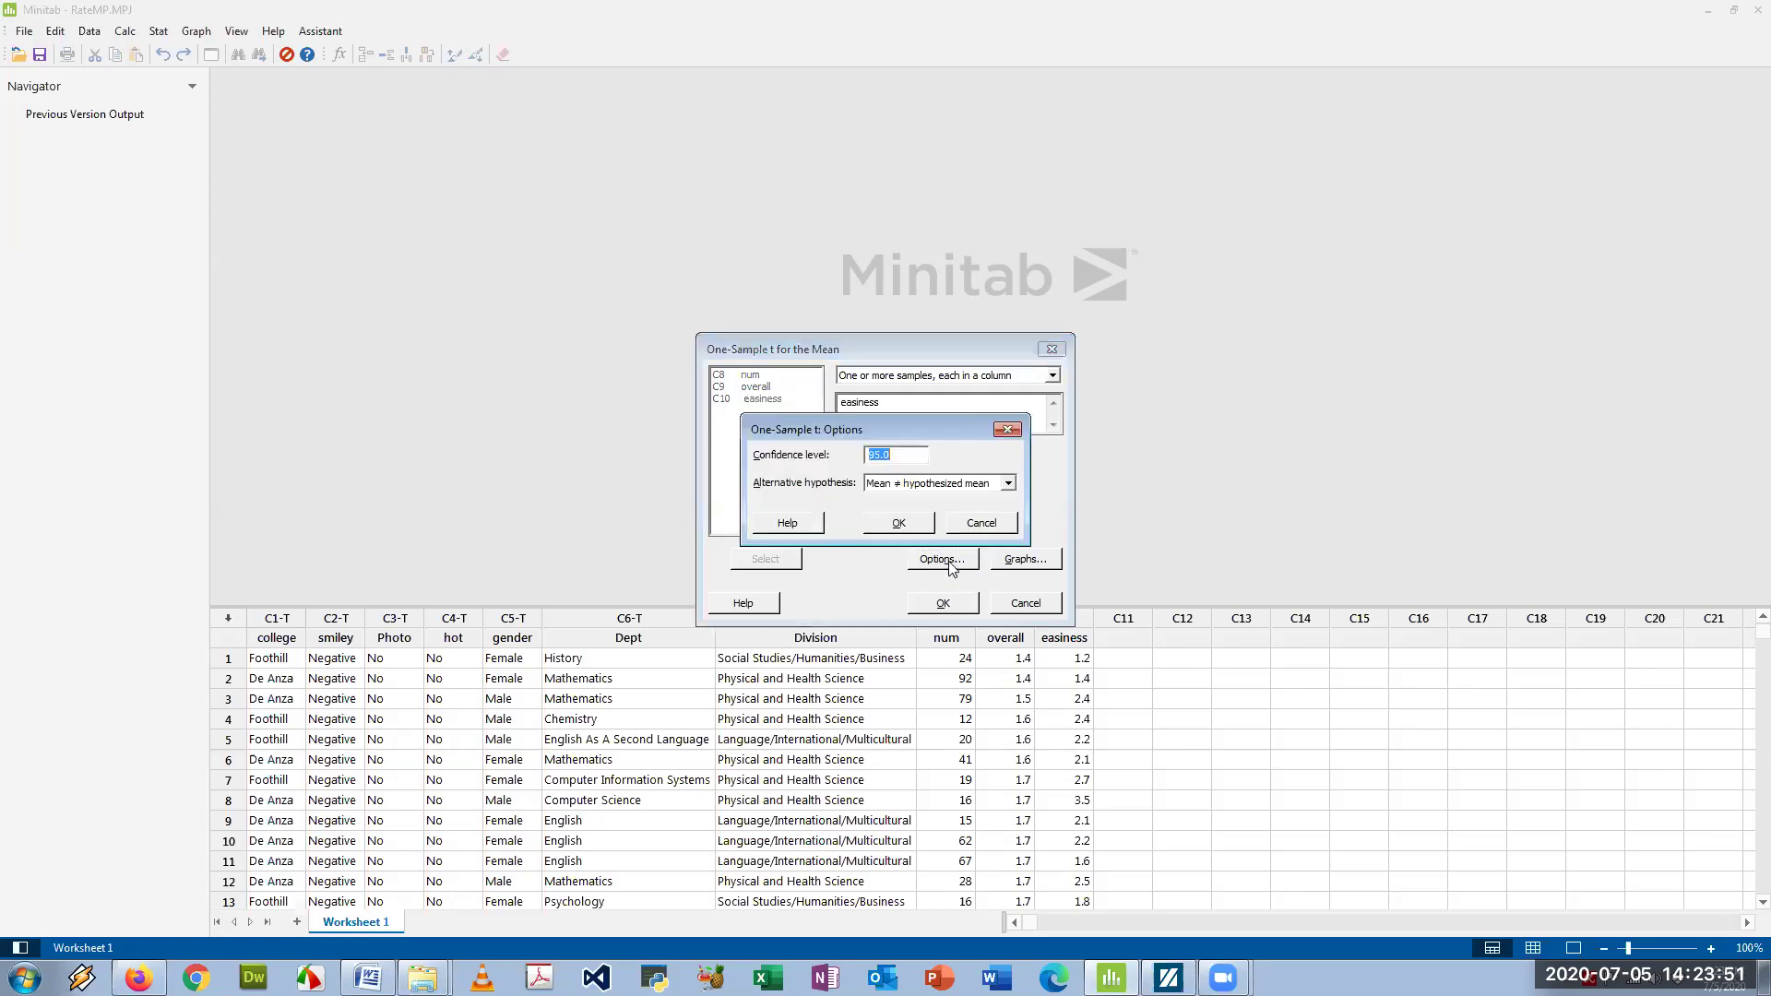
{"action": "left_click", "coordinate": [901, 458]}
{"action": "left_click", "coordinate": [899, 523]}
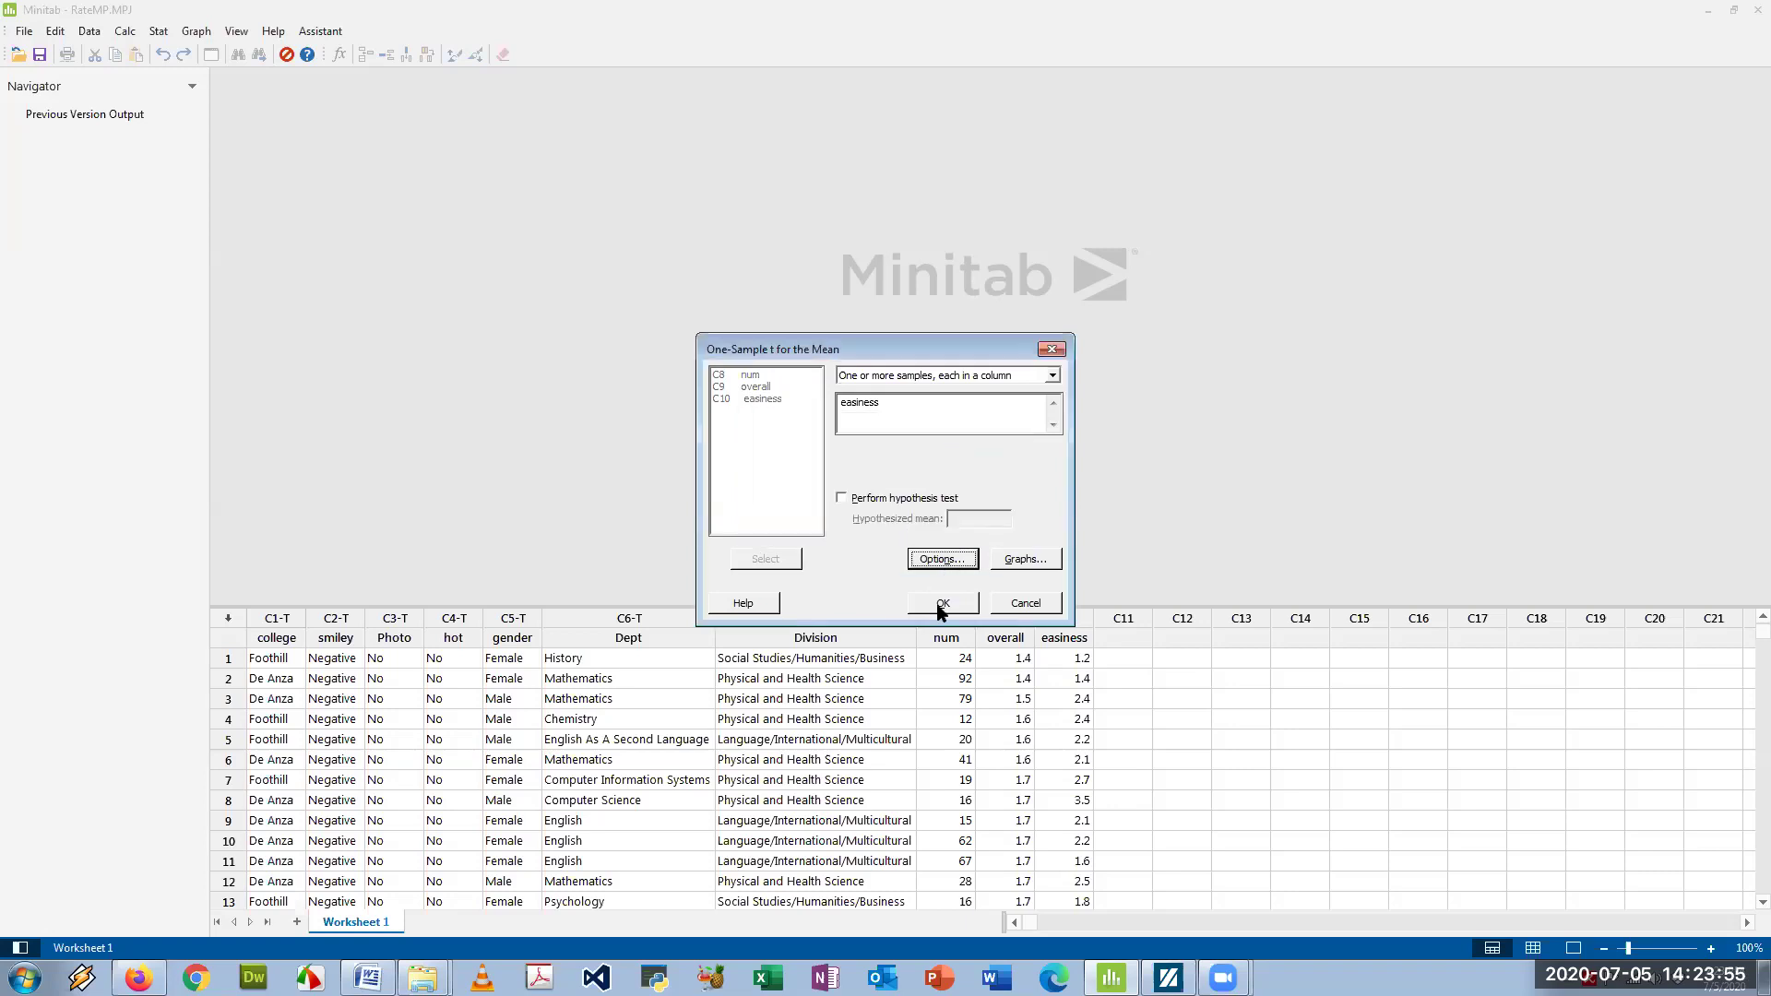
{"action": "left_click", "coordinate": [943, 603]}
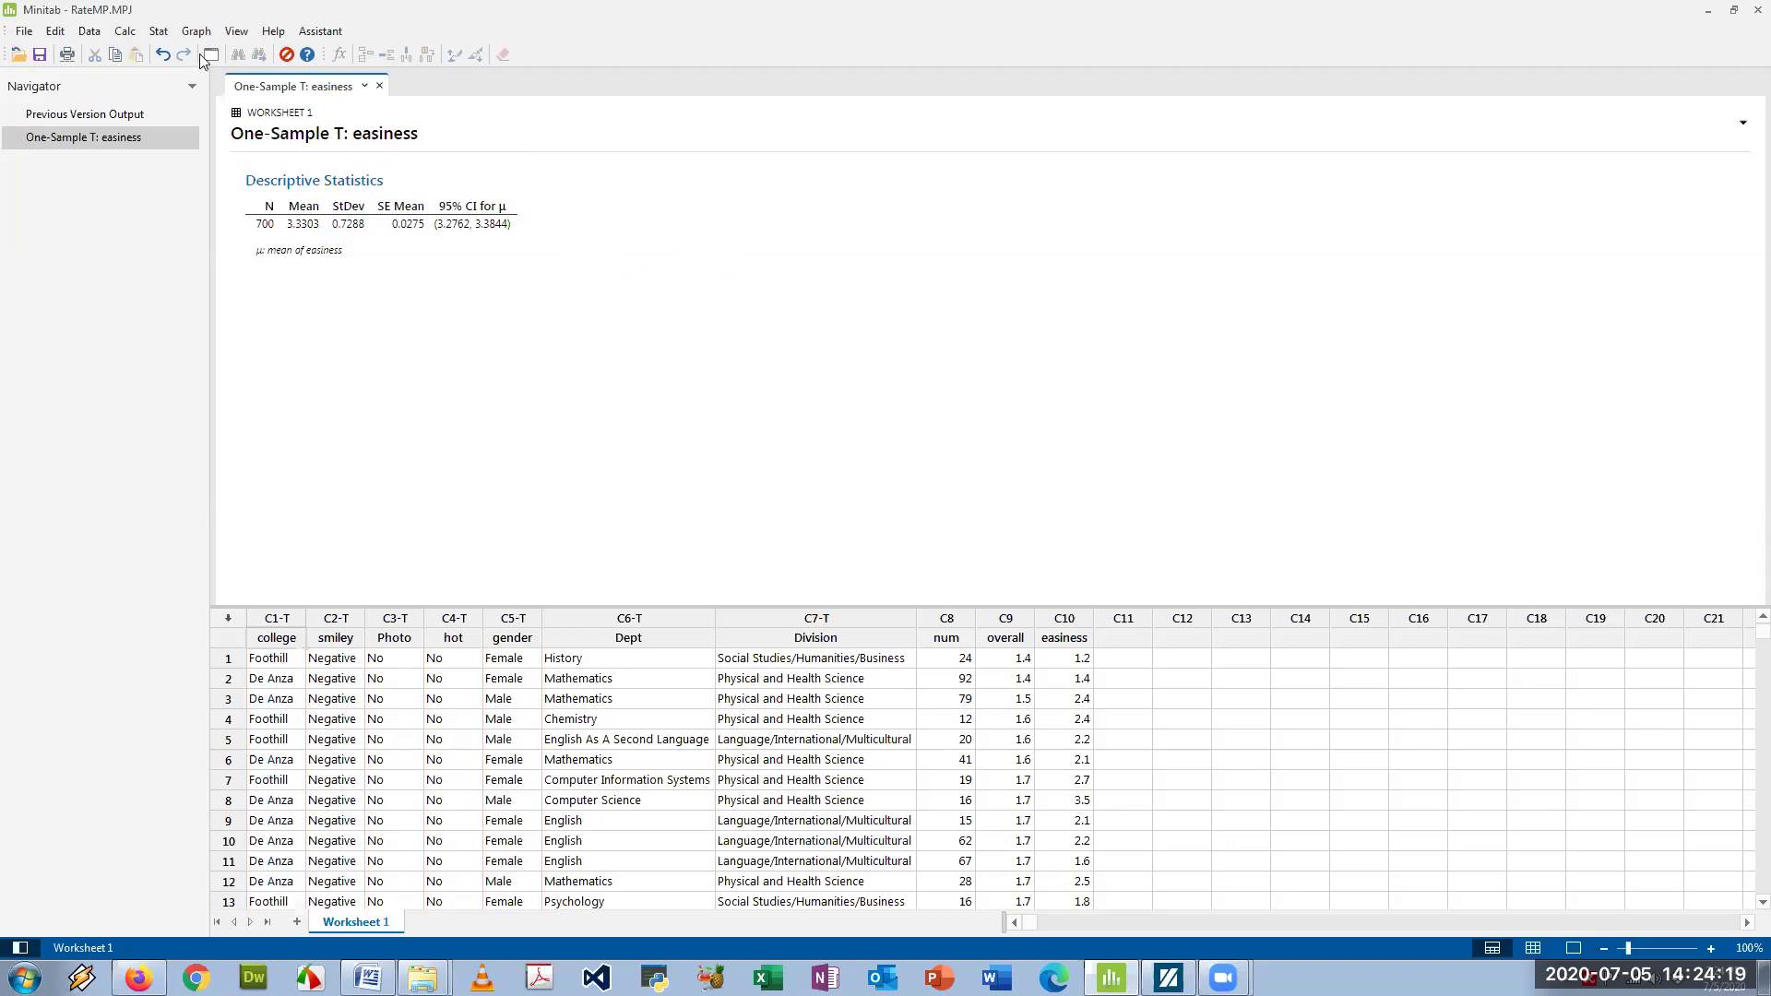
Run a 1 Variance analysis on easiness with the confidence level changed from 95 to 99.
{"action": "left_click", "coordinate": [159, 33]}
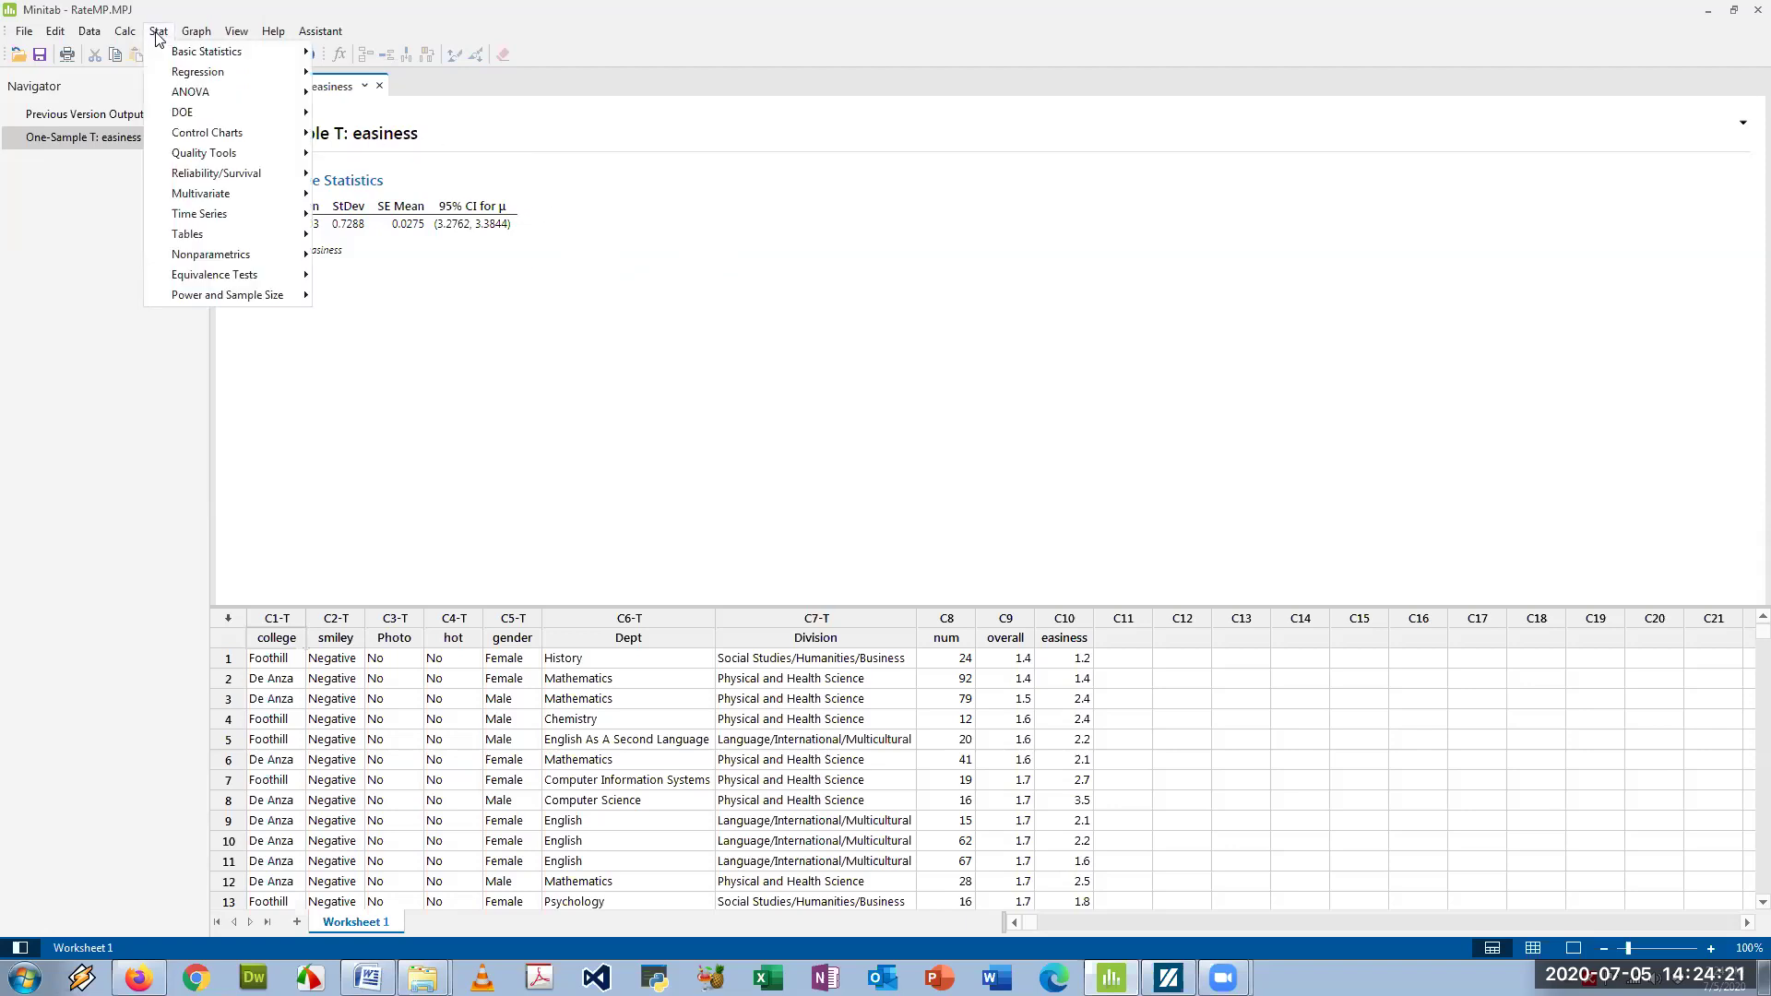
{"action": "mouse_move", "coordinate": [256, 52]}
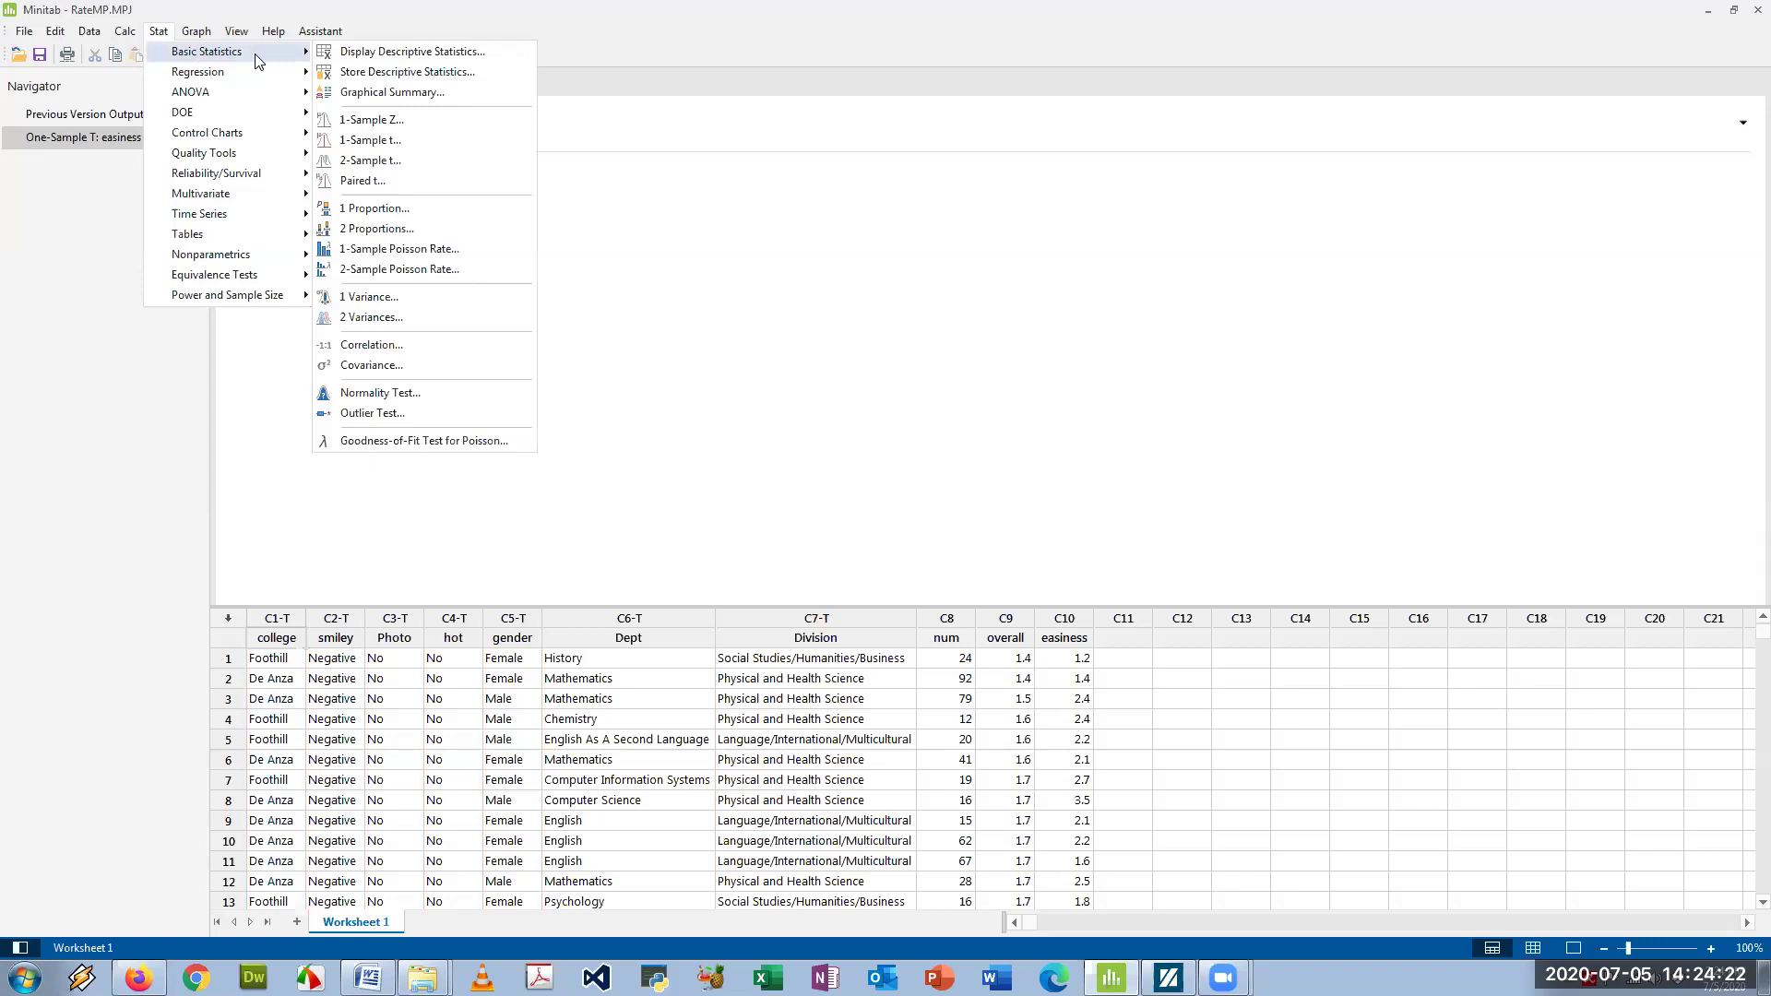
{"action": "left_click", "coordinate": [397, 298]}
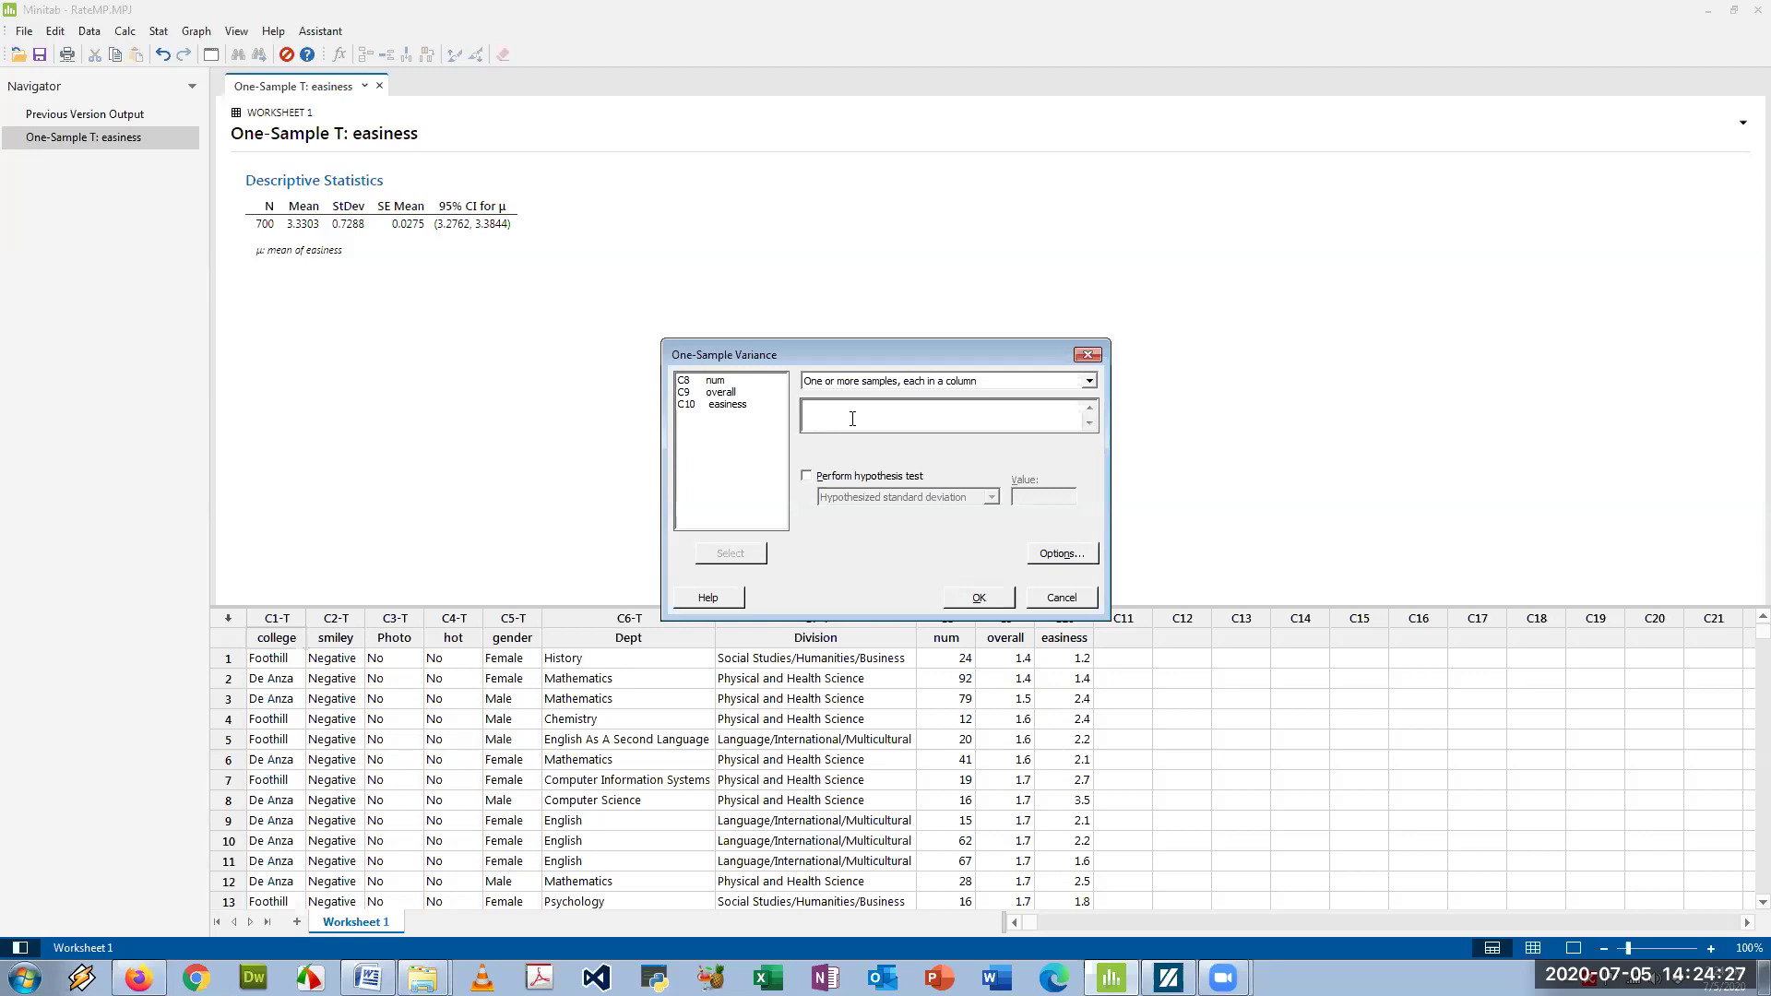
{"action": "double_click", "coordinate": [735, 406]}
{"action": "left_click", "coordinate": [1059, 554]}
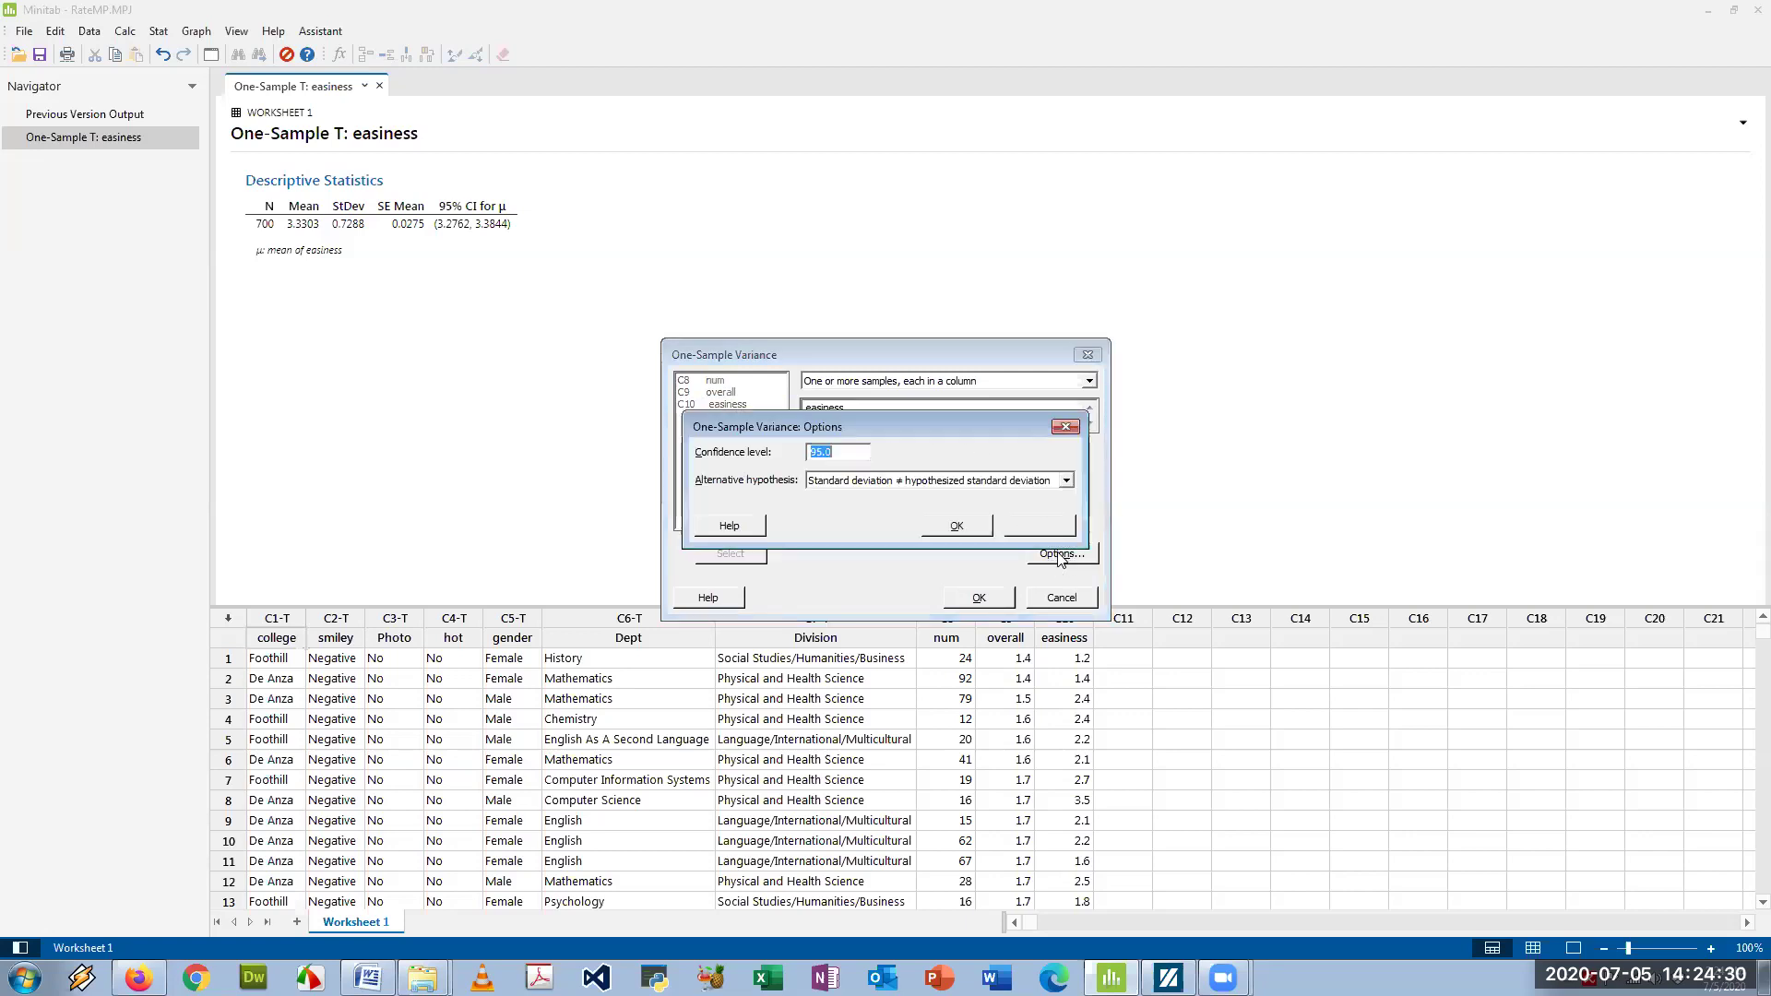
{"action": "left_click", "coordinate": [835, 452]}
{"action": "left_click_drag", "start_coordinate": [834, 452], "coordinate": [817, 459]}
{"action": "type", "text": "9"}
{"action": "left_click", "coordinate": [976, 526]}
{"action": "left_click", "coordinate": [976, 598]}
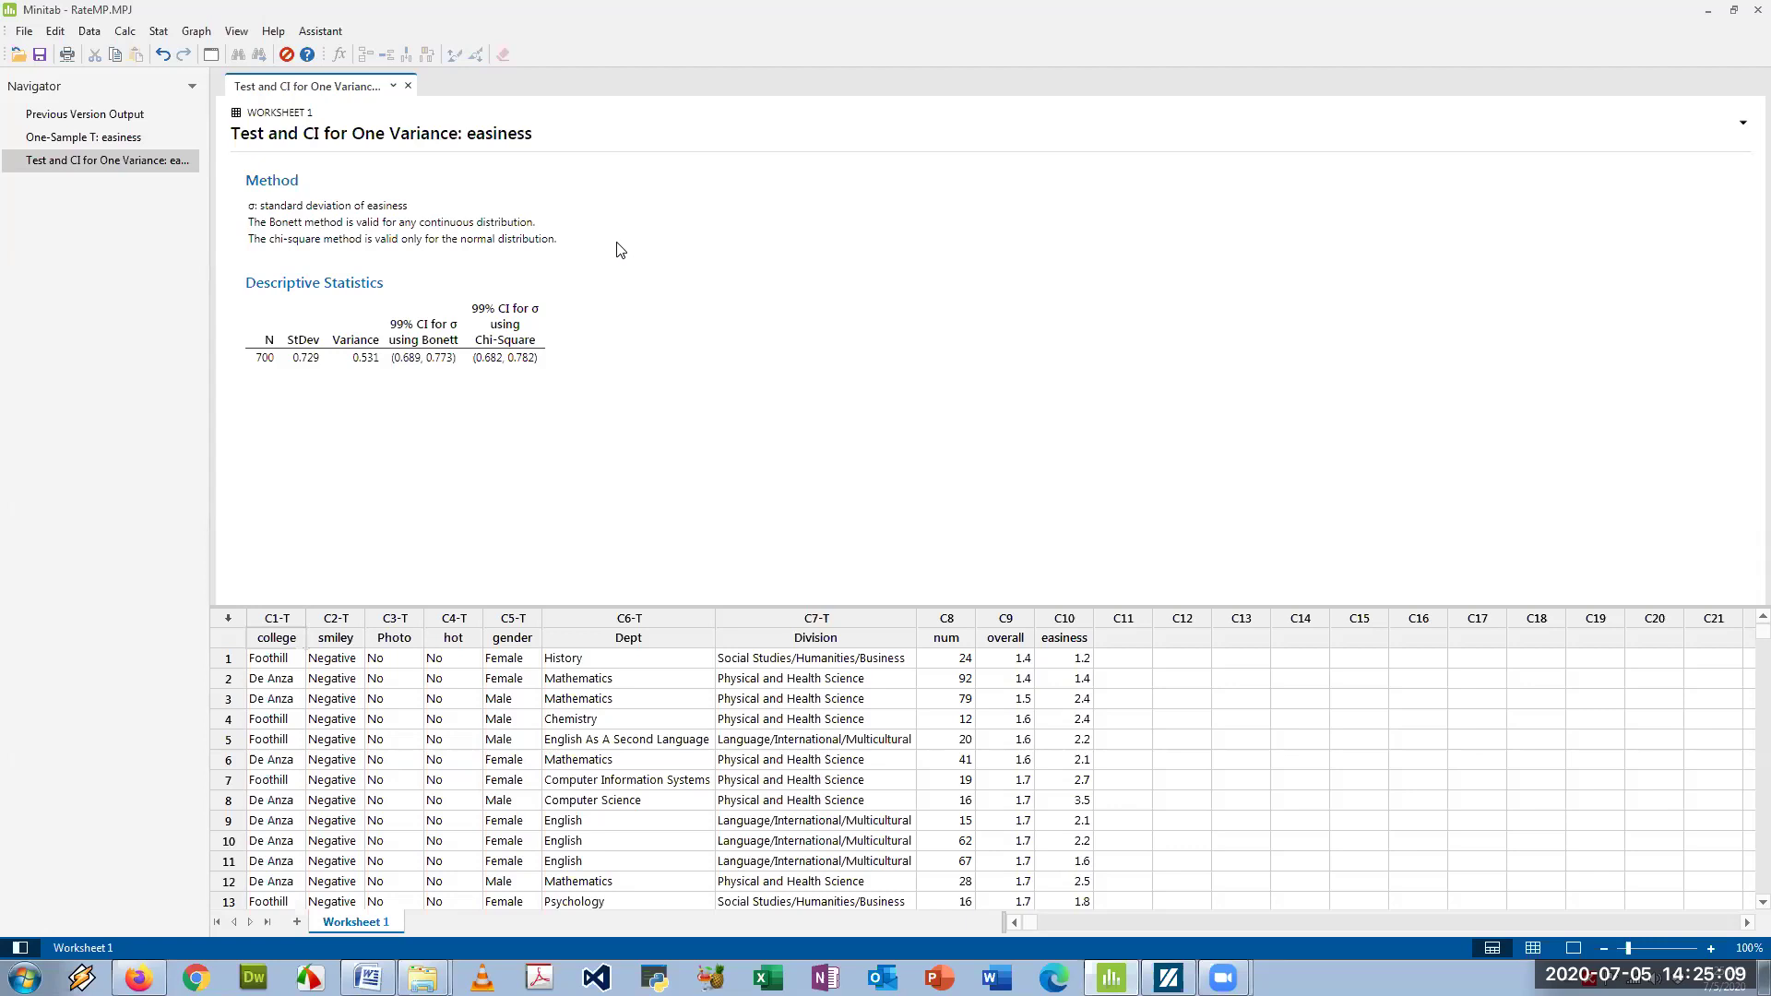
Run a 1 Proportion analysis on college at 95%, giving the exact CI (0.256616, 0.325165).
{"action": "left_click", "coordinate": [159, 30]}
{"action": "mouse_move", "coordinate": [226, 56]}
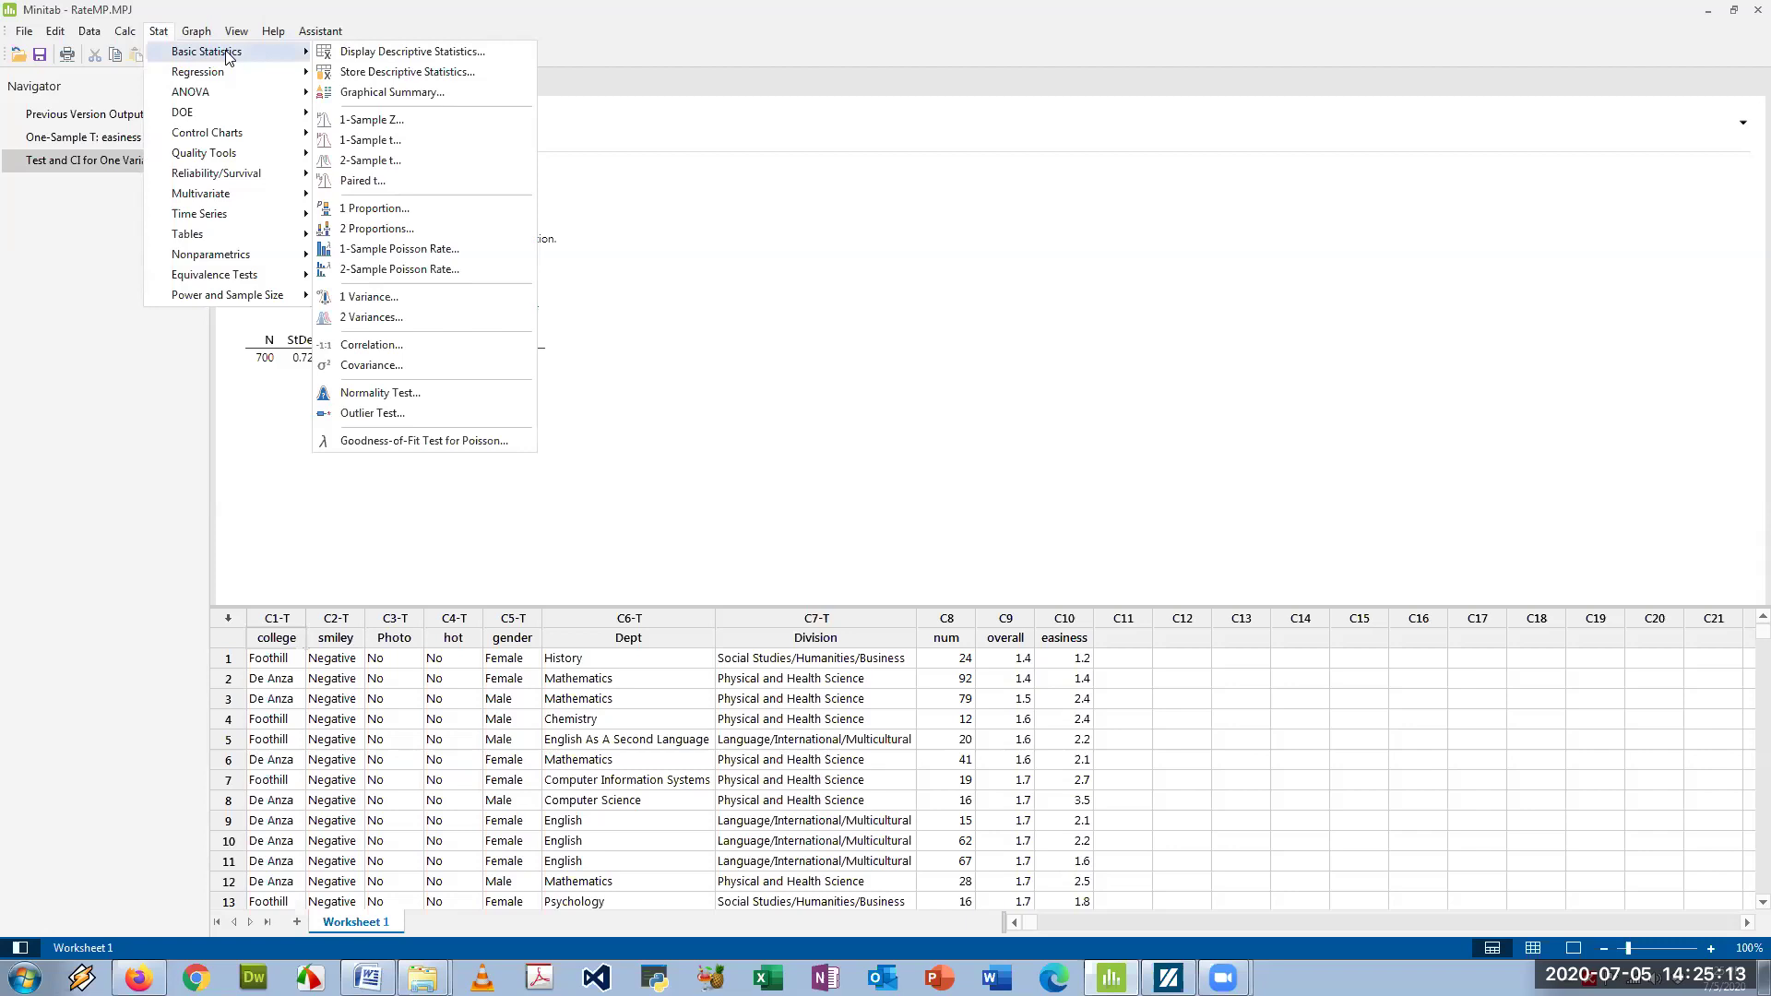
{"action": "left_click", "coordinate": [421, 209]}
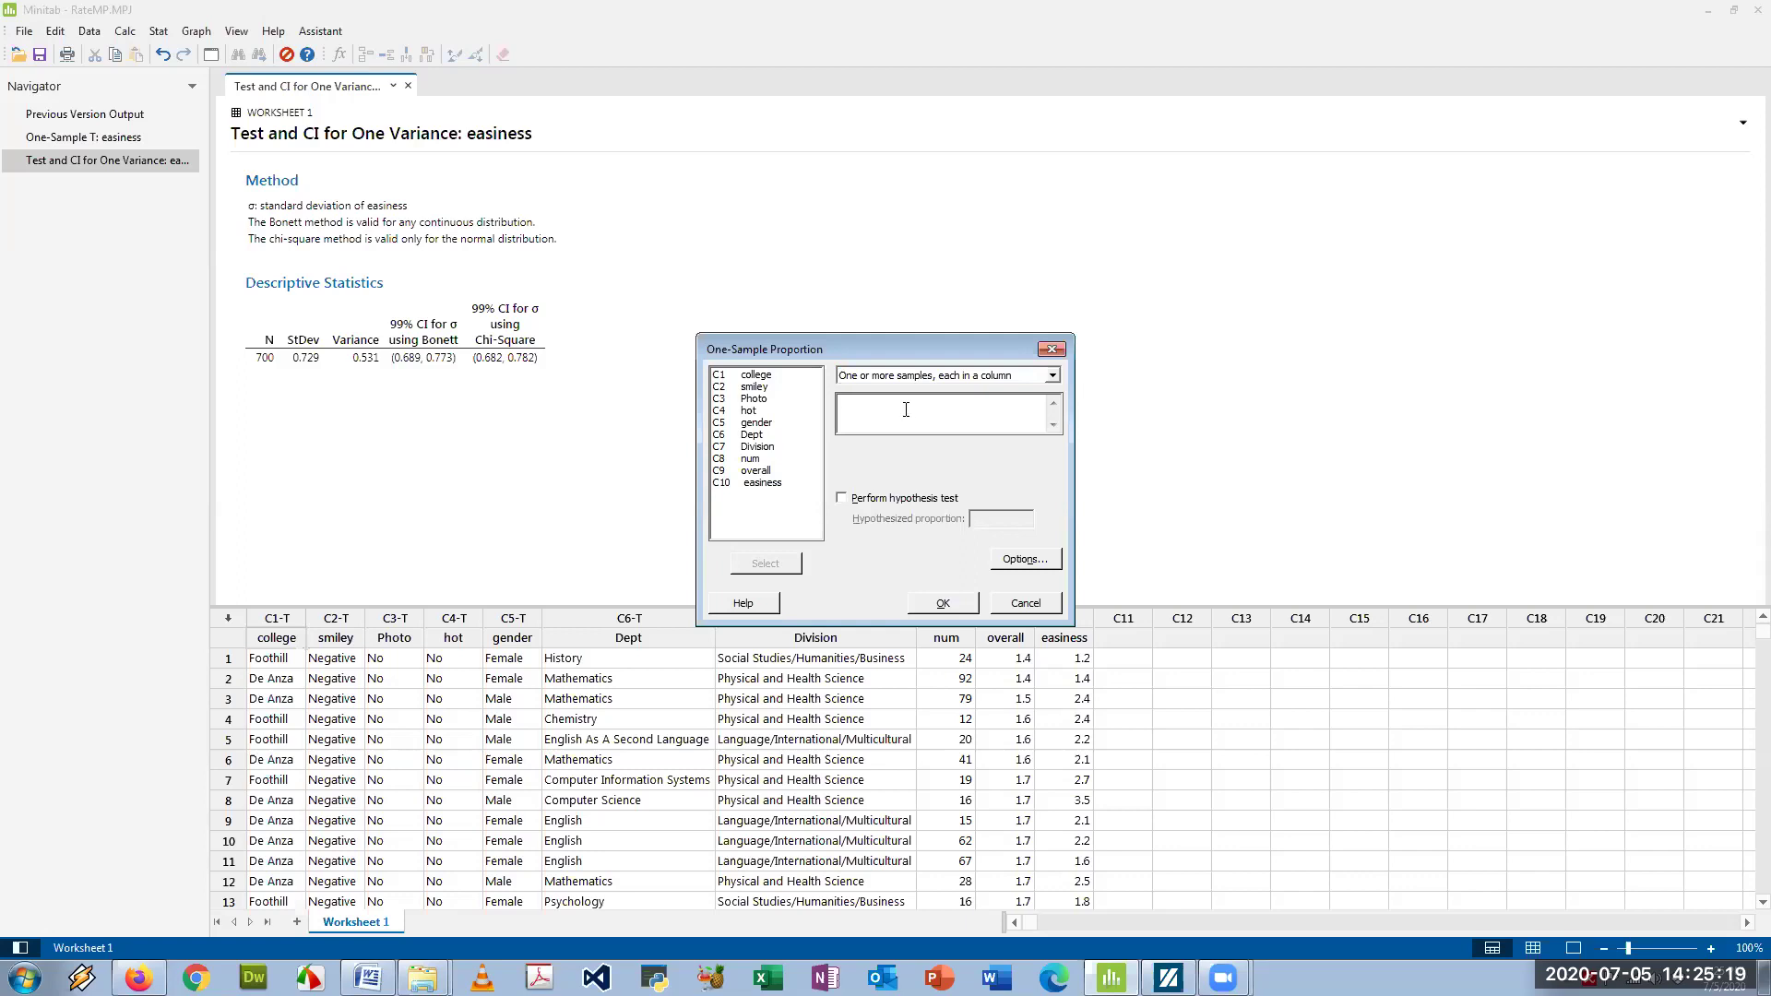
{"action": "double_click", "coordinate": [762, 378]}
{"action": "left_click", "coordinate": [1027, 559]}
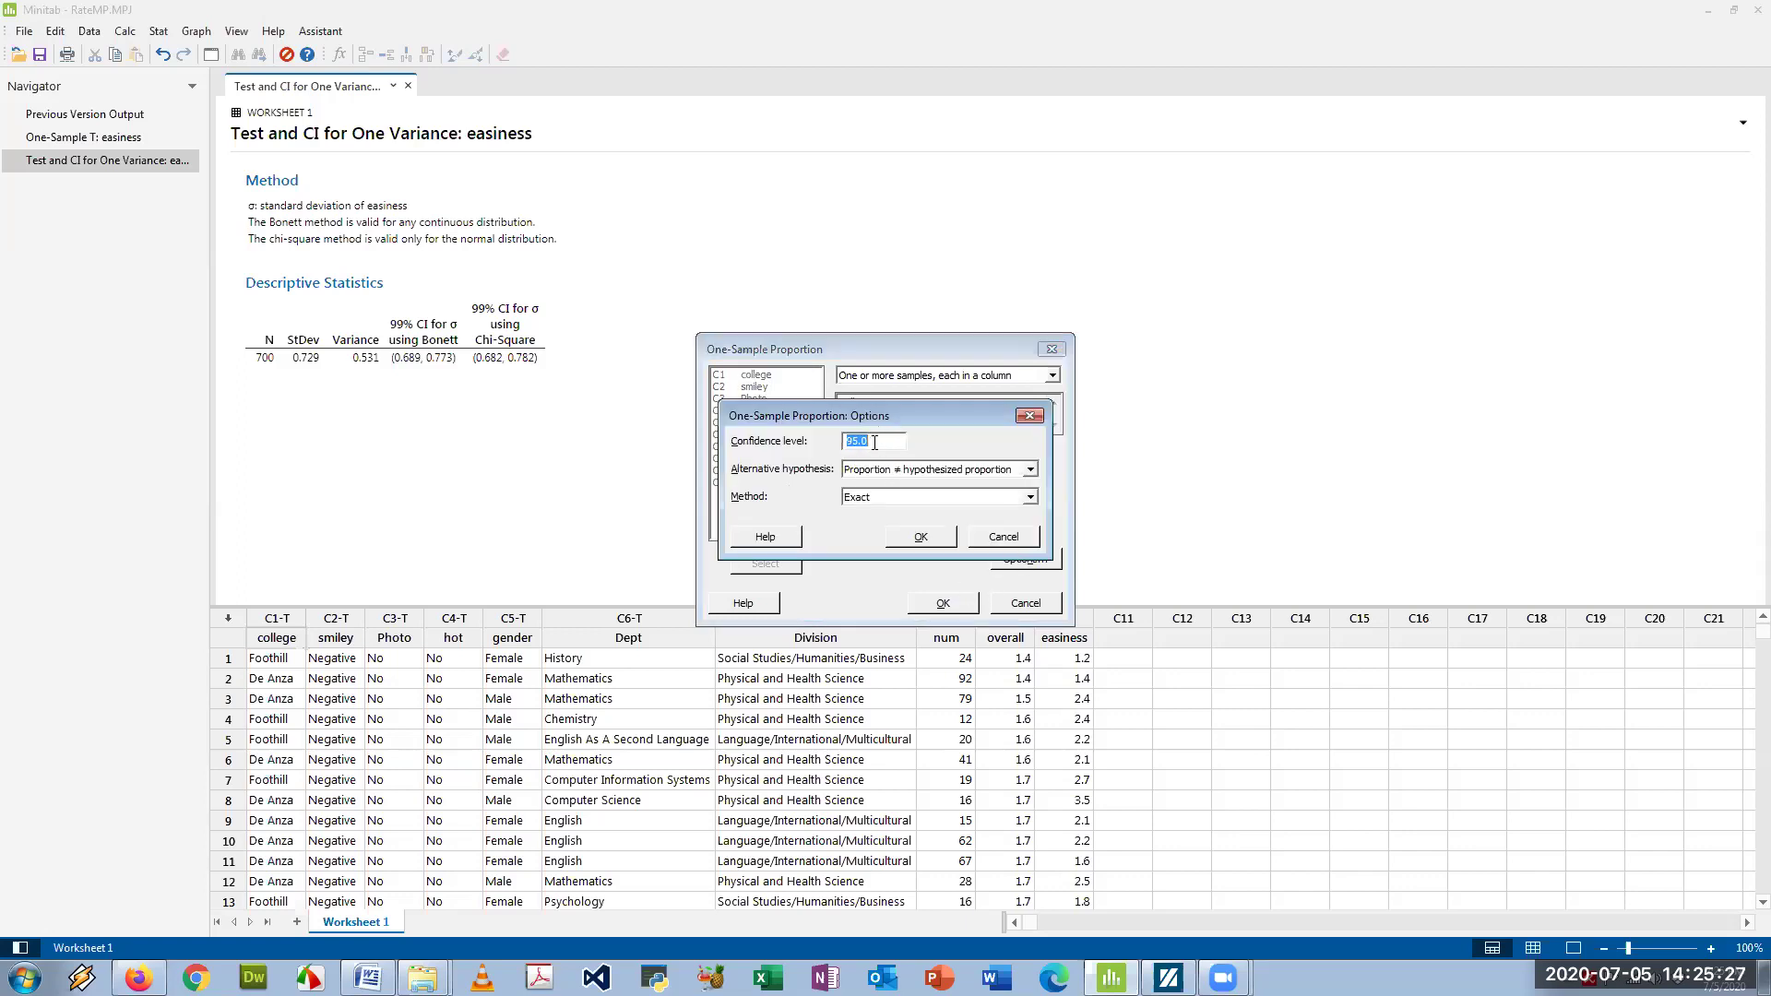
{"action": "left_click", "coordinate": [921, 537]}
{"action": "left_click", "coordinate": [943, 604]}
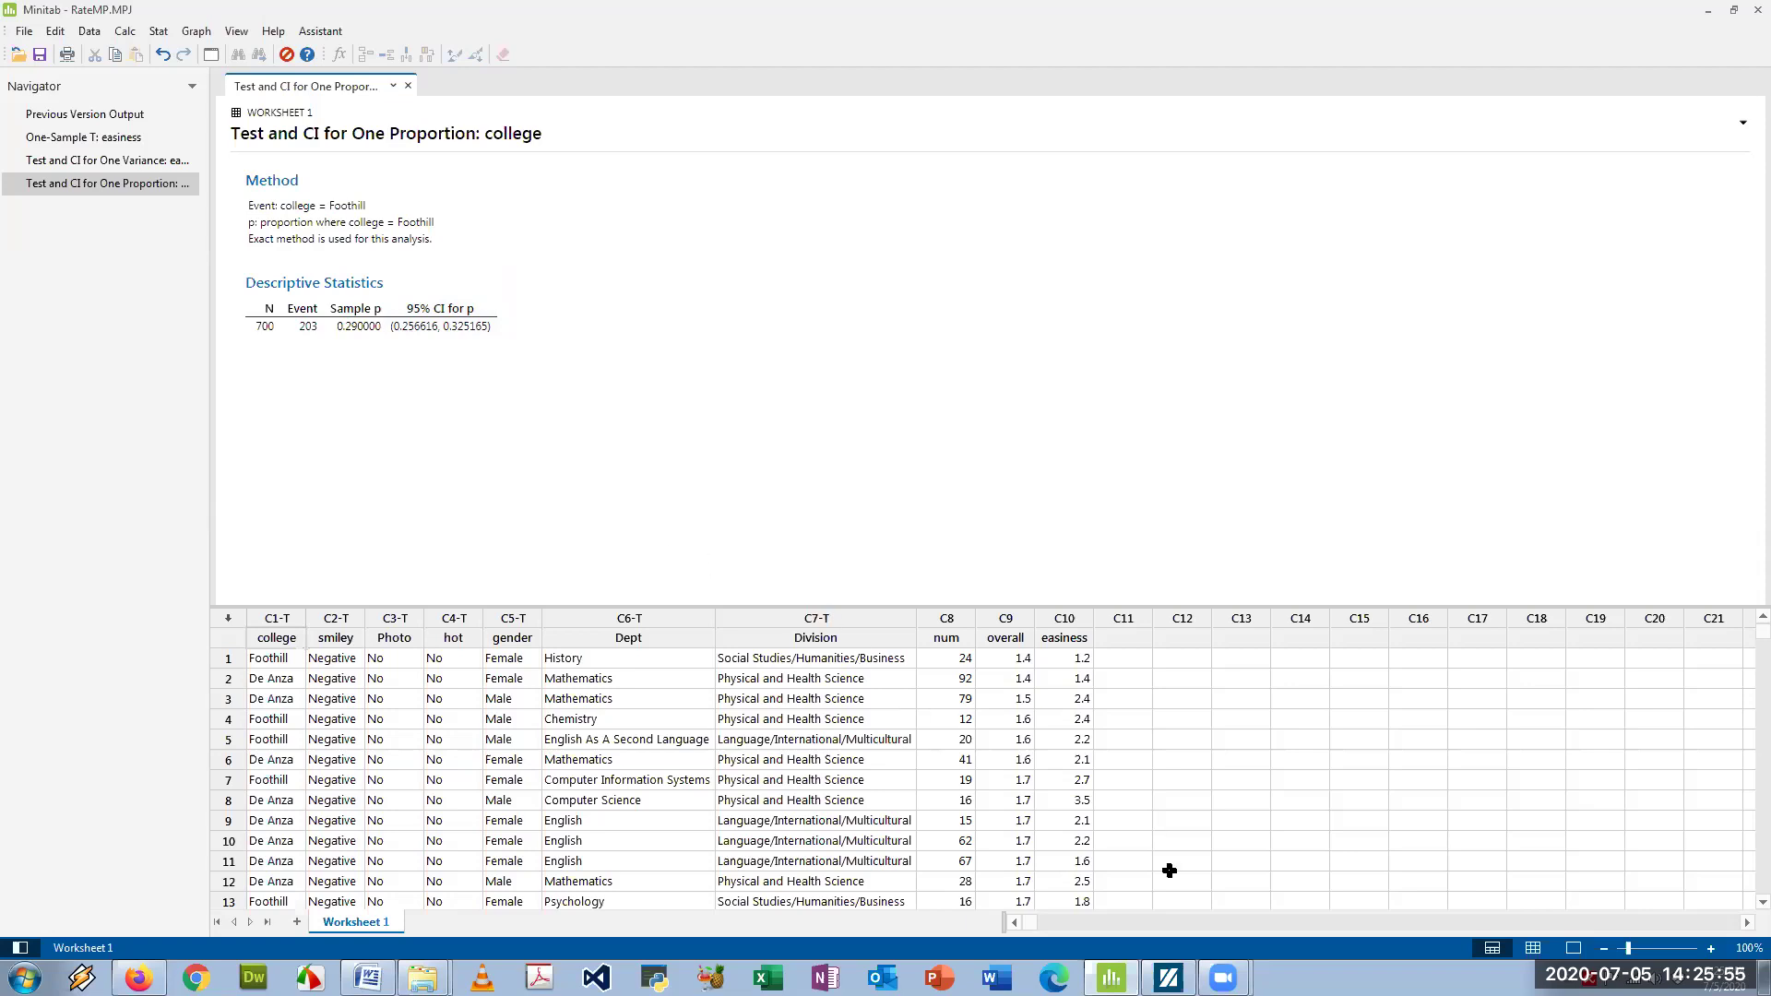
Switch to Minitab Express's One Sample statistics, starting and then cancelling a 1-Sample t.
{"action": "left_click", "coordinate": [1169, 977]}
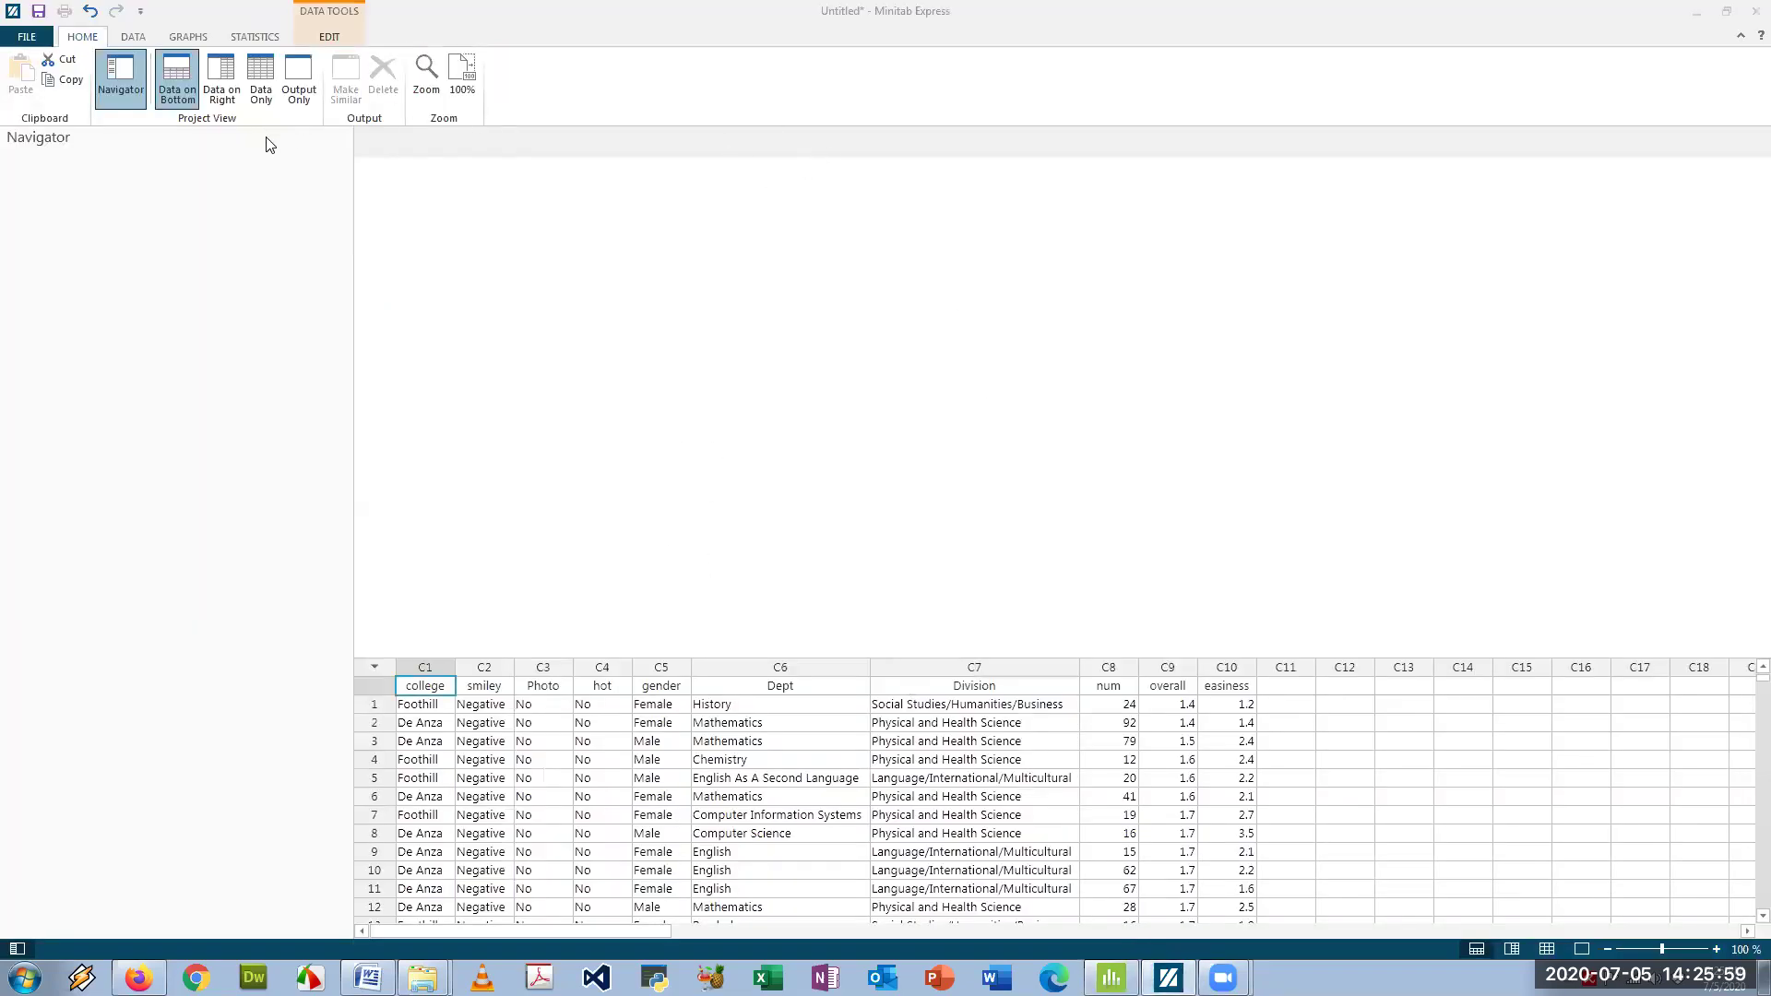
{"action": "left_click", "coordinate": [247, 39]}
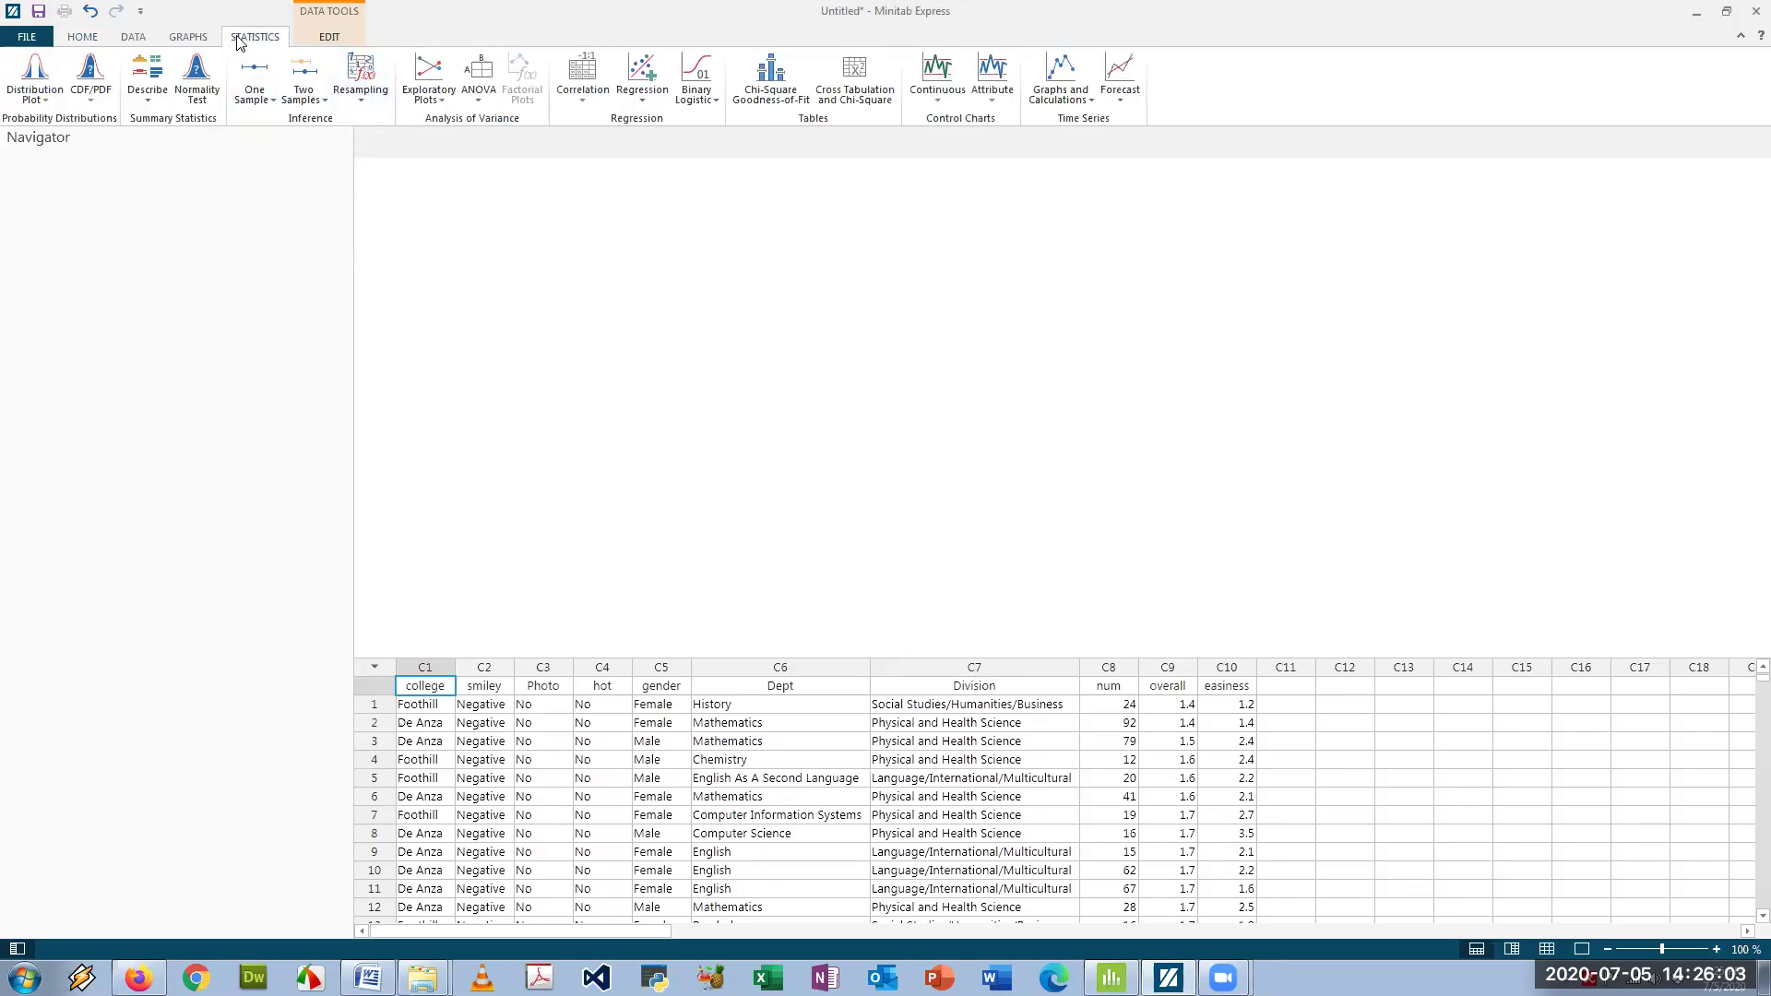
{"action": "left_click", "coordinate": [258, 91]}
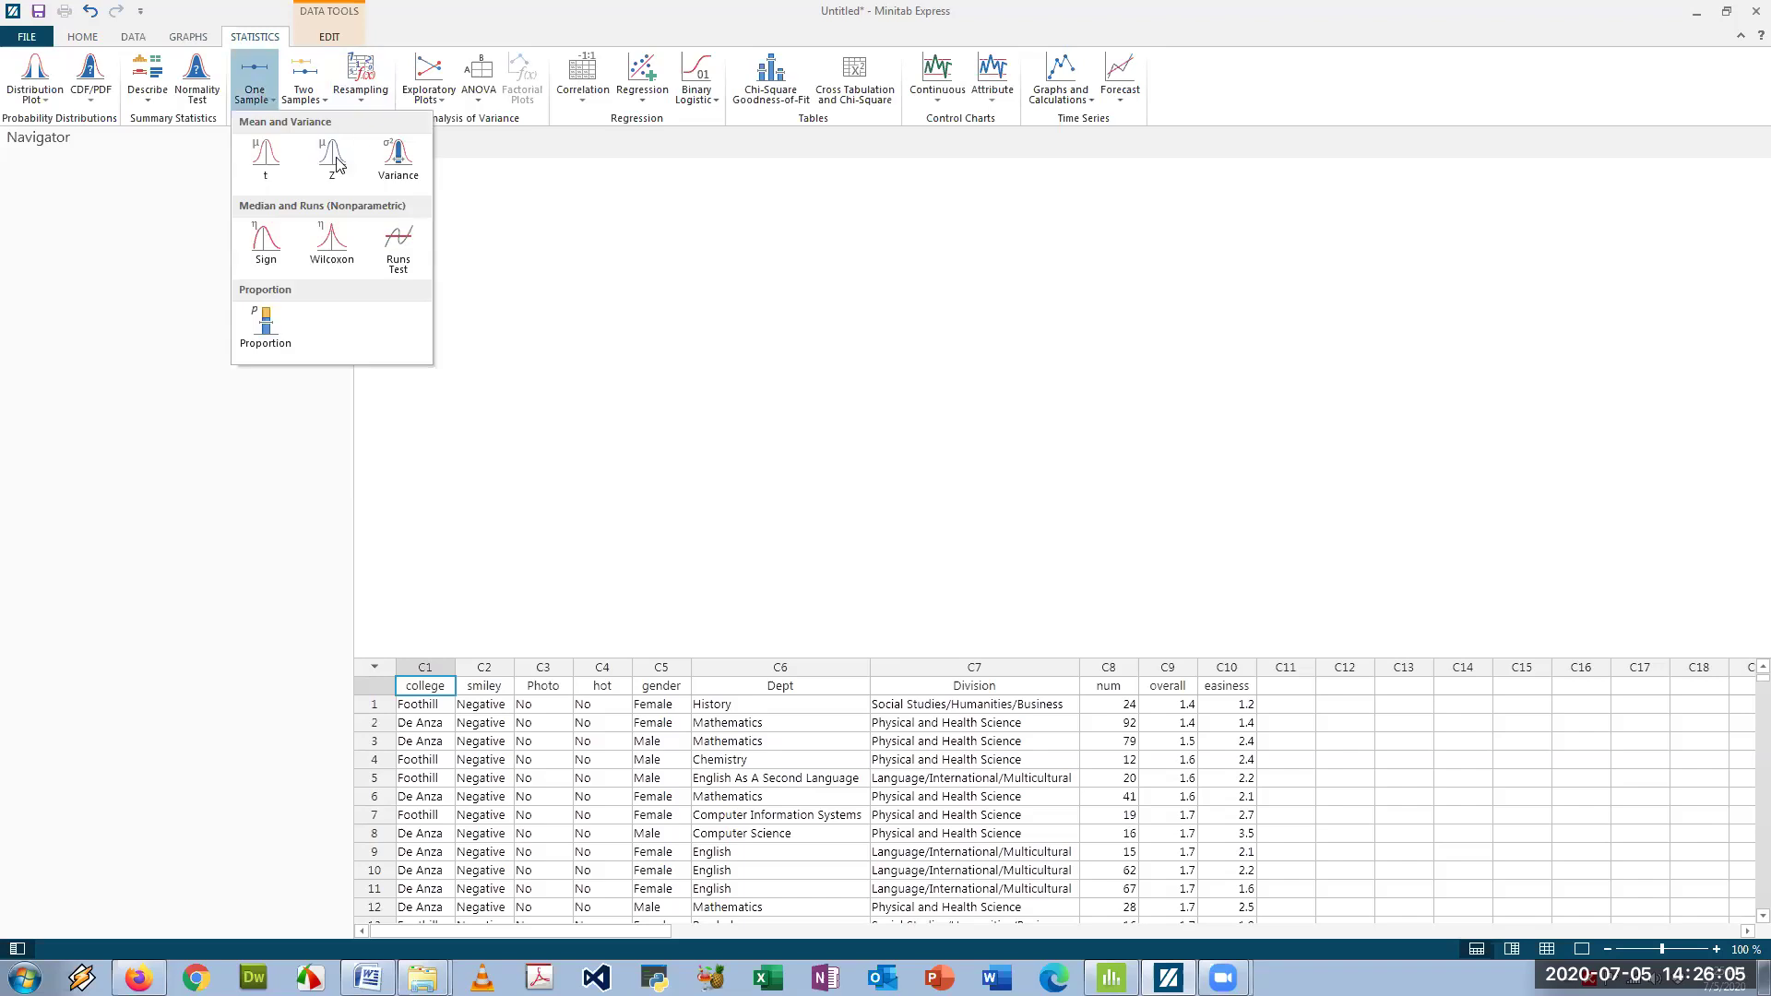
{"action": "left_click", "coordinate": [268, 166]}
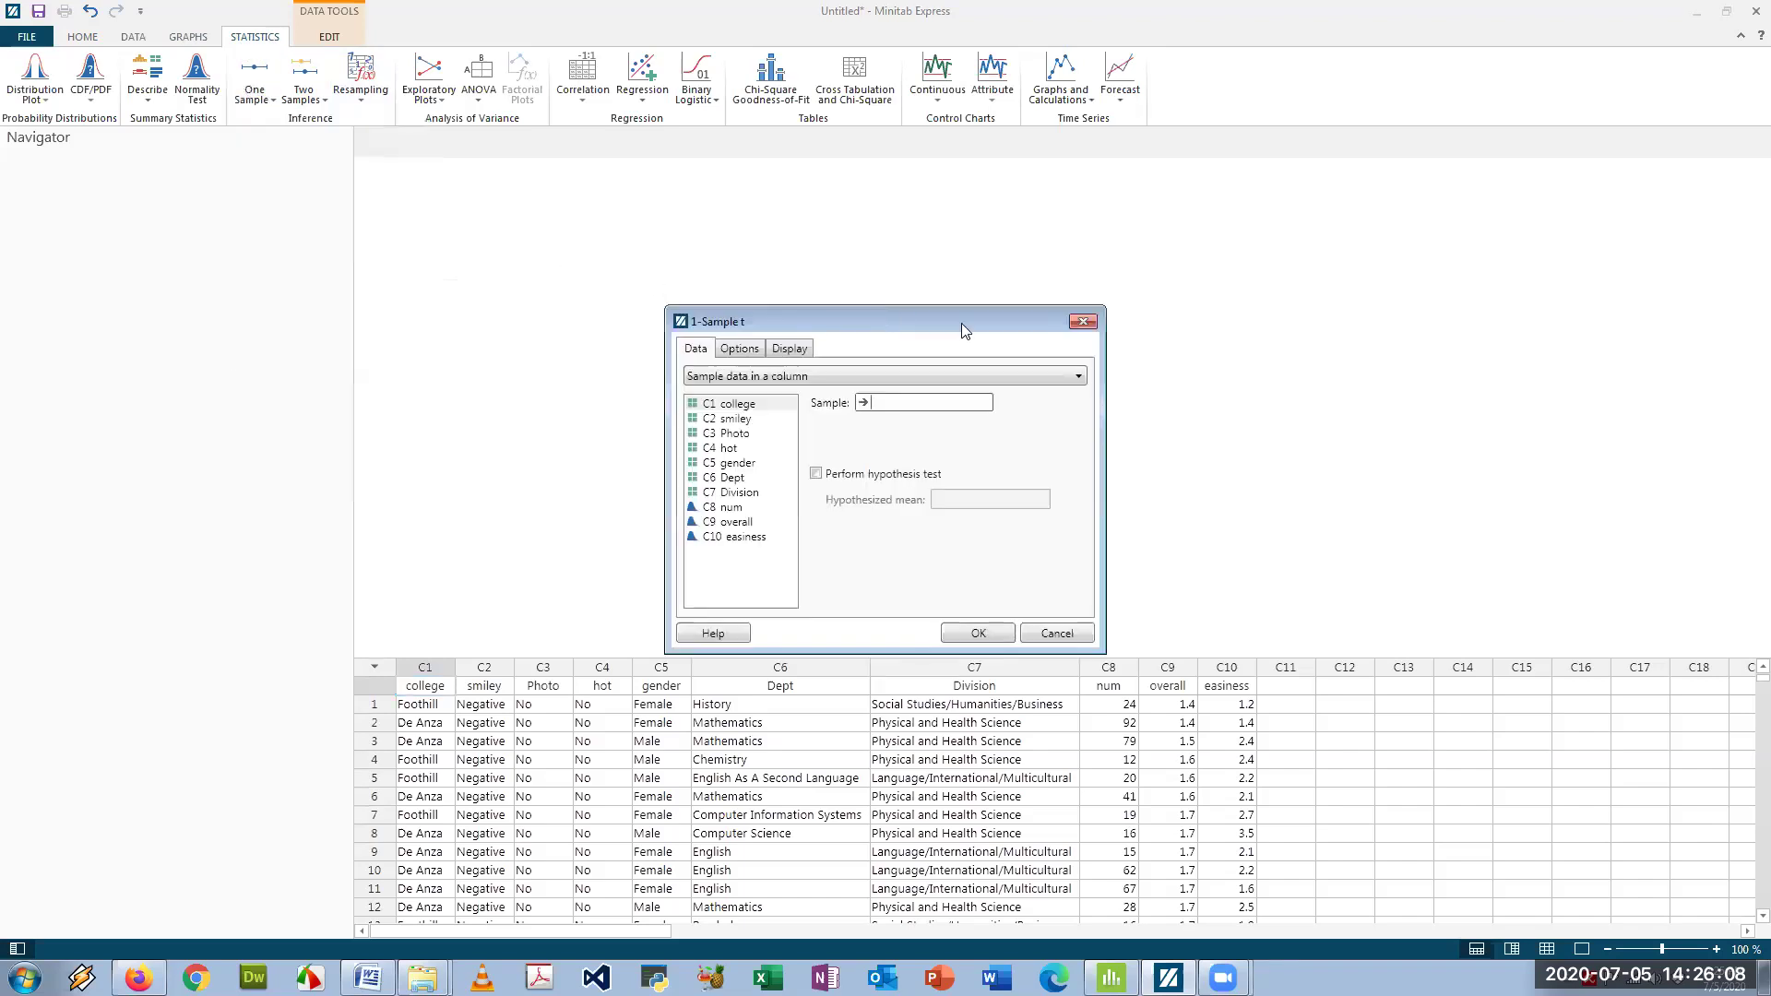
{"action": "left_click", "coordinate": [1081, 321]}
Run a one-sample variance analysis on C10 easiness at 99% confidence.
{"action": "left_click", "coordinate": [254, 87]}
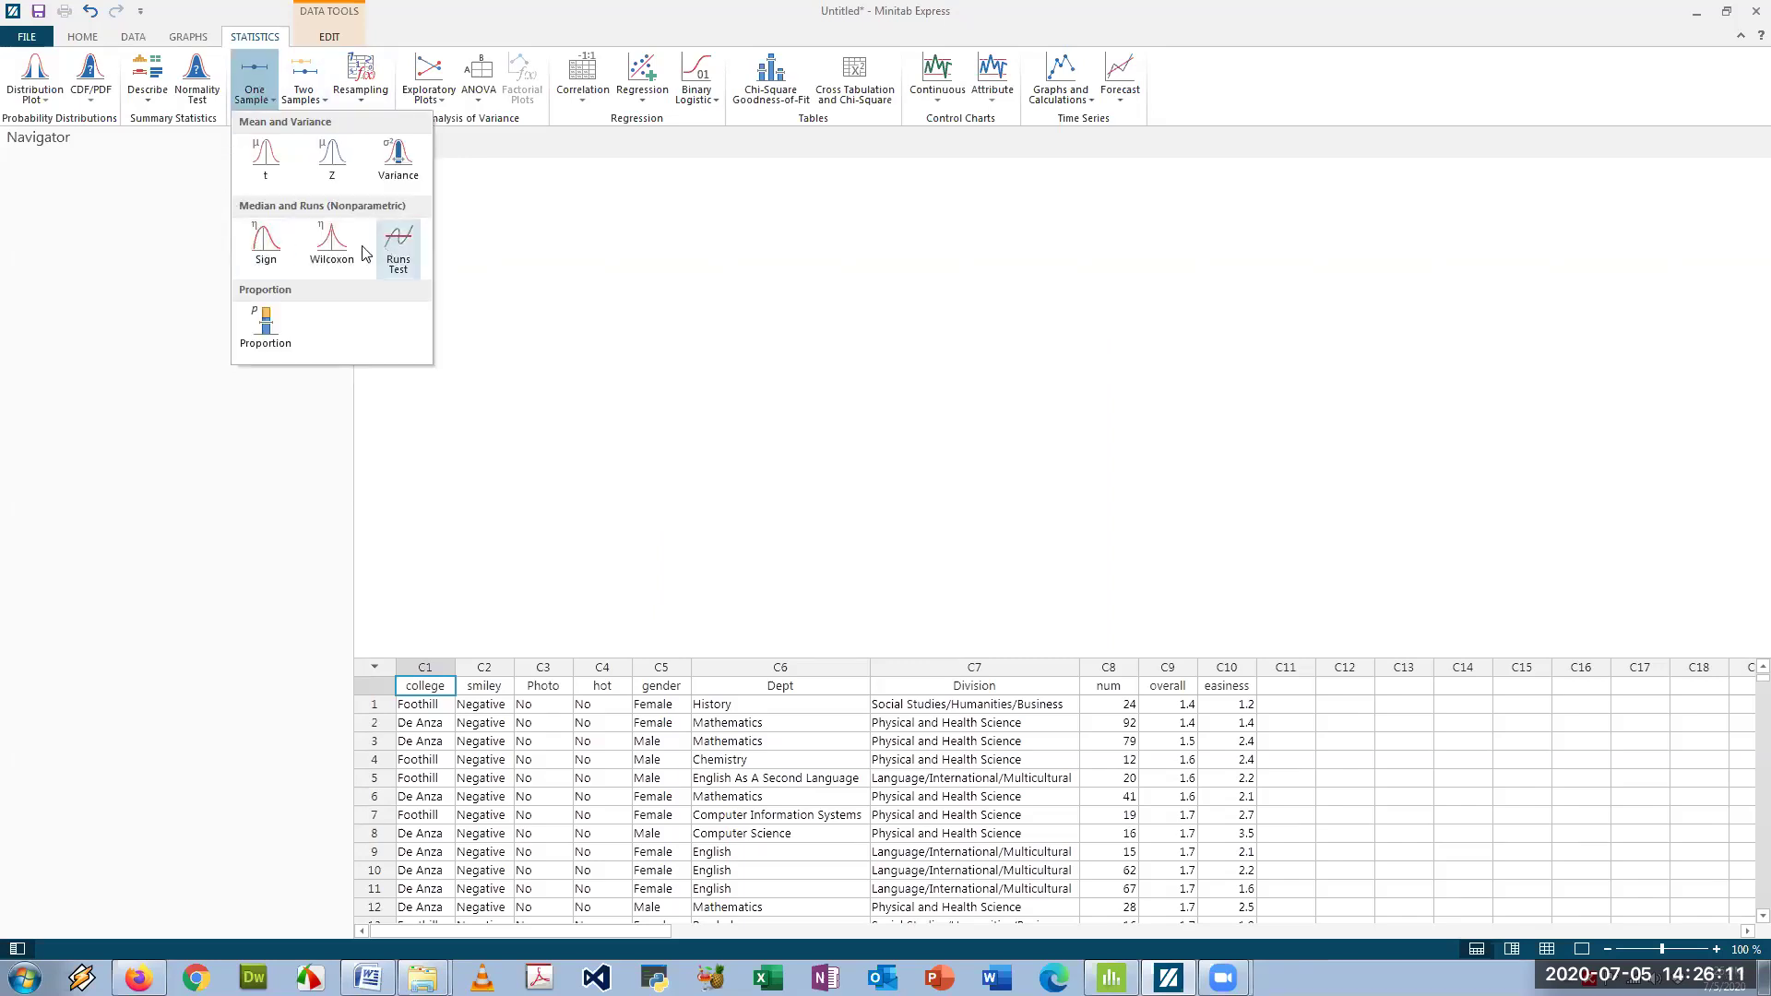
{"action": "left_click", "coordinate": [395, 180]}
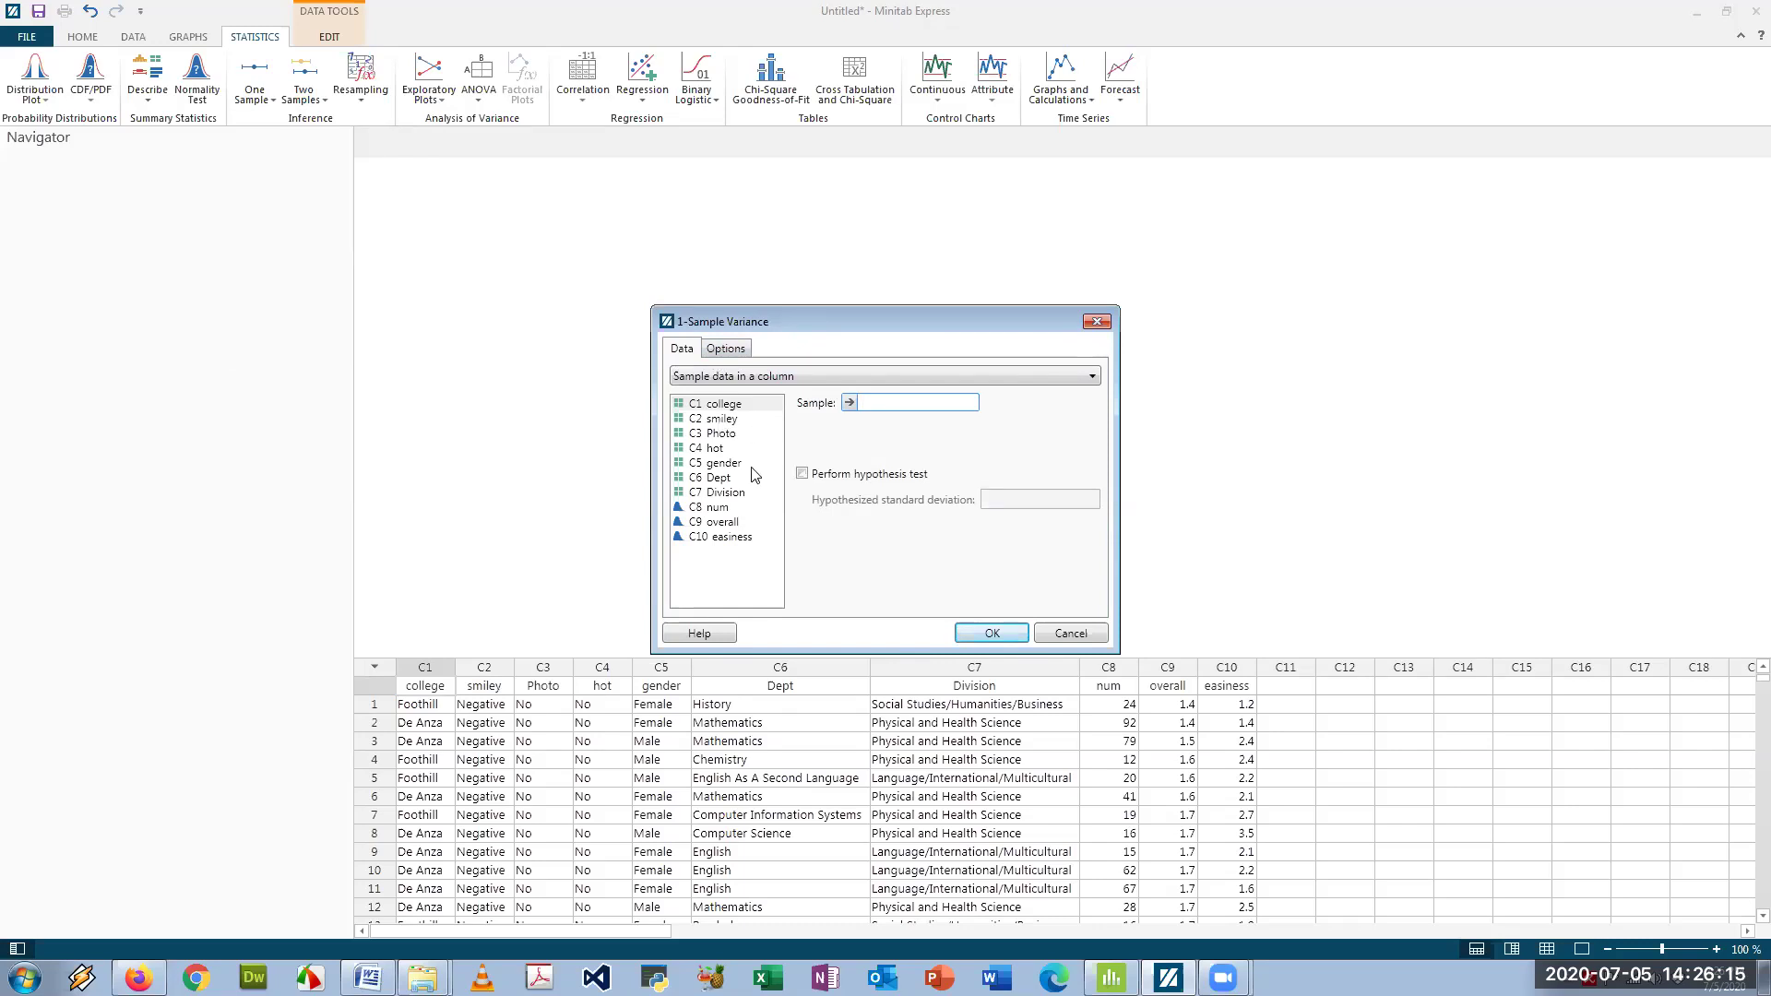
{"action": "double_click", "coordinate": [721, 538]}
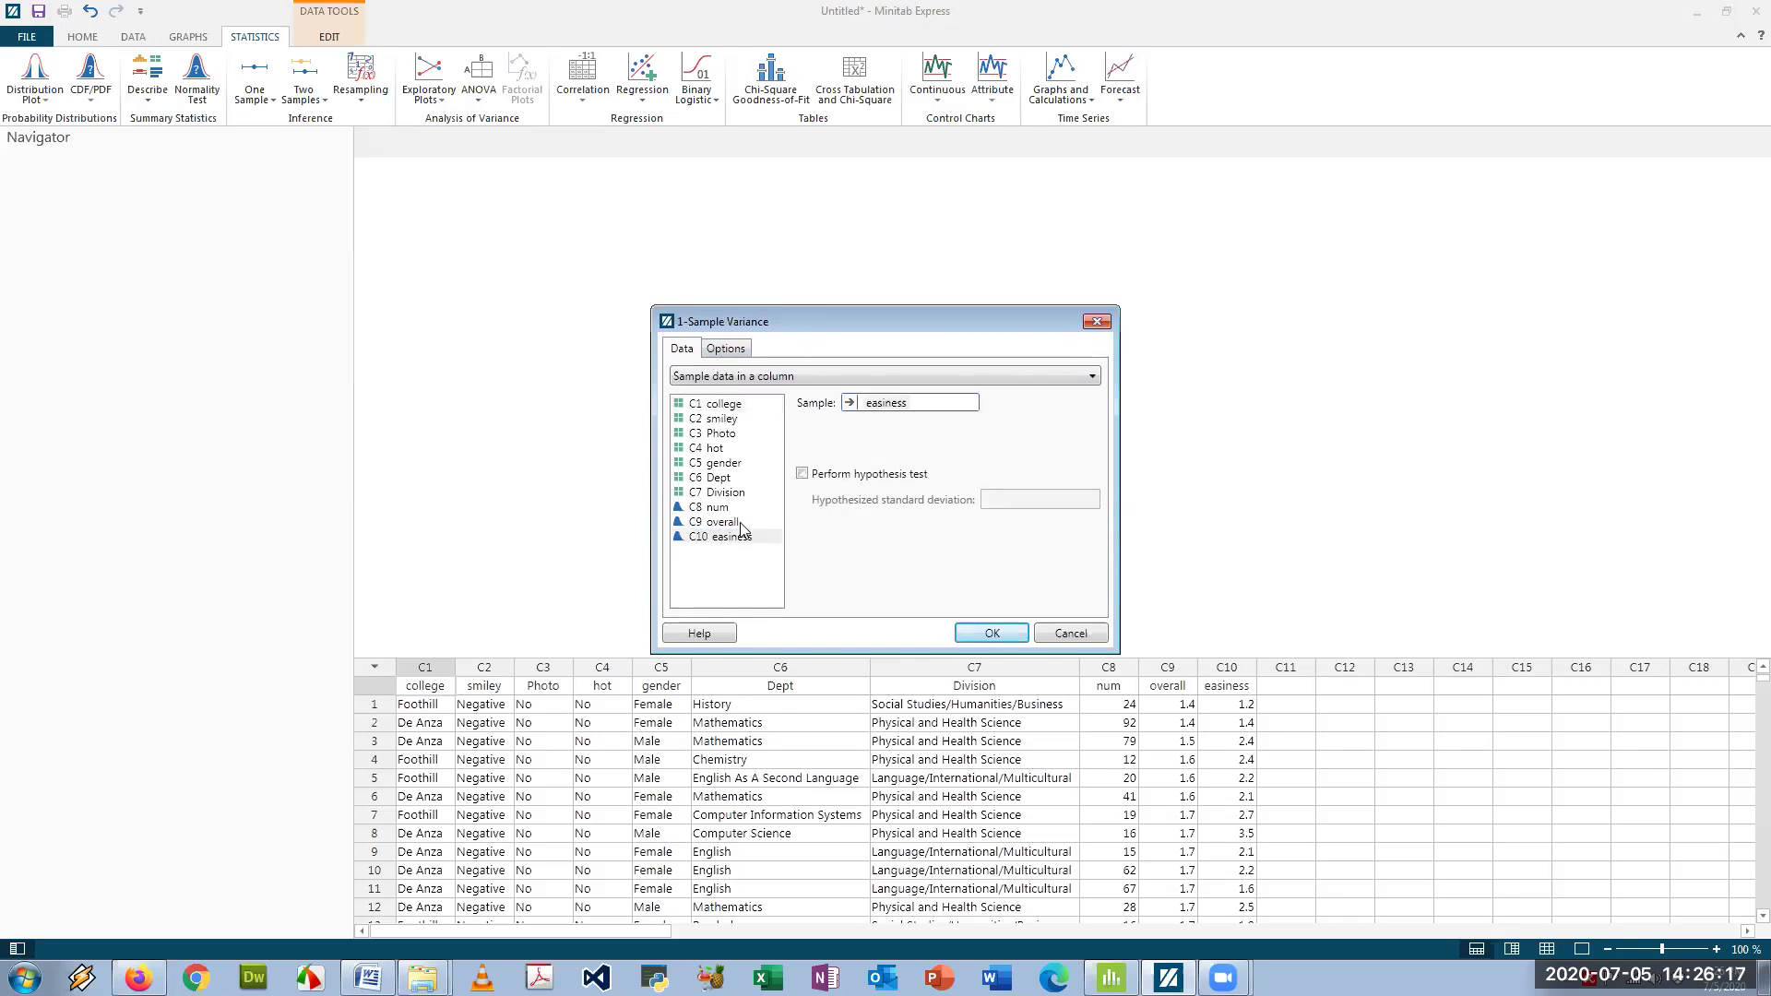
{"action": "left_click", "coordinate": [733, 350]}
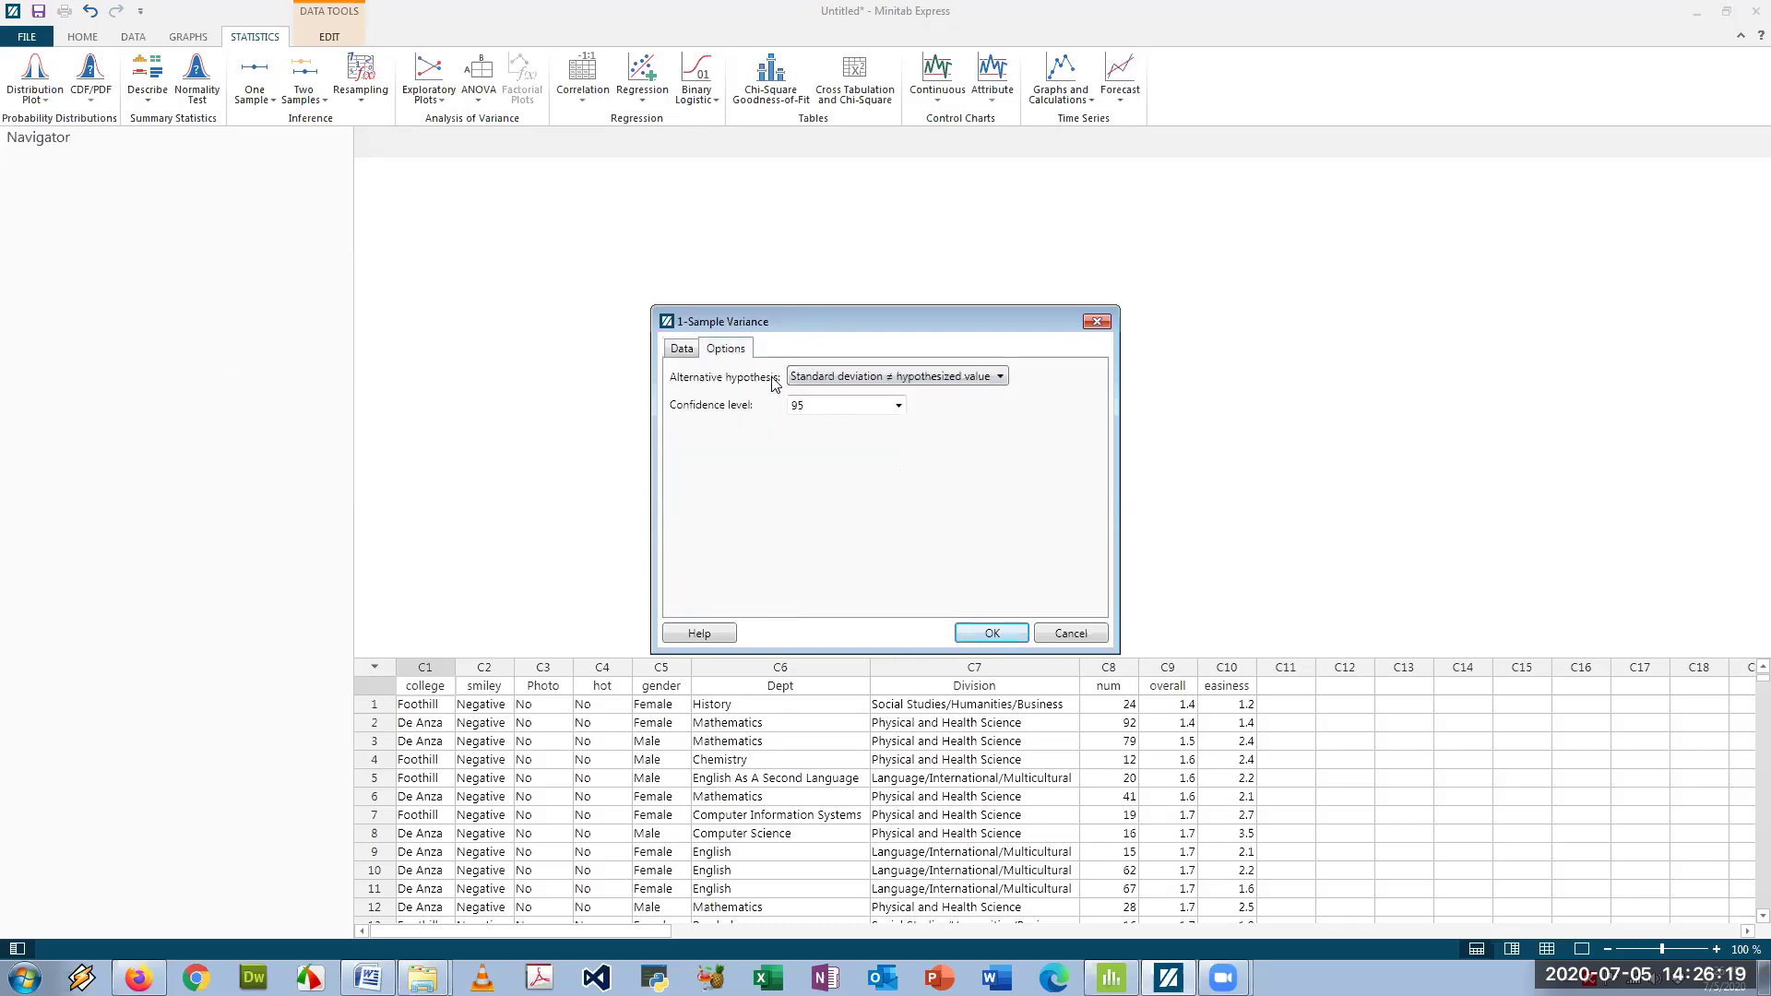
{"action": "double_click", "coordinate": [797, 405]}
{"action": "left_click", "coordinate": [985, 634]}
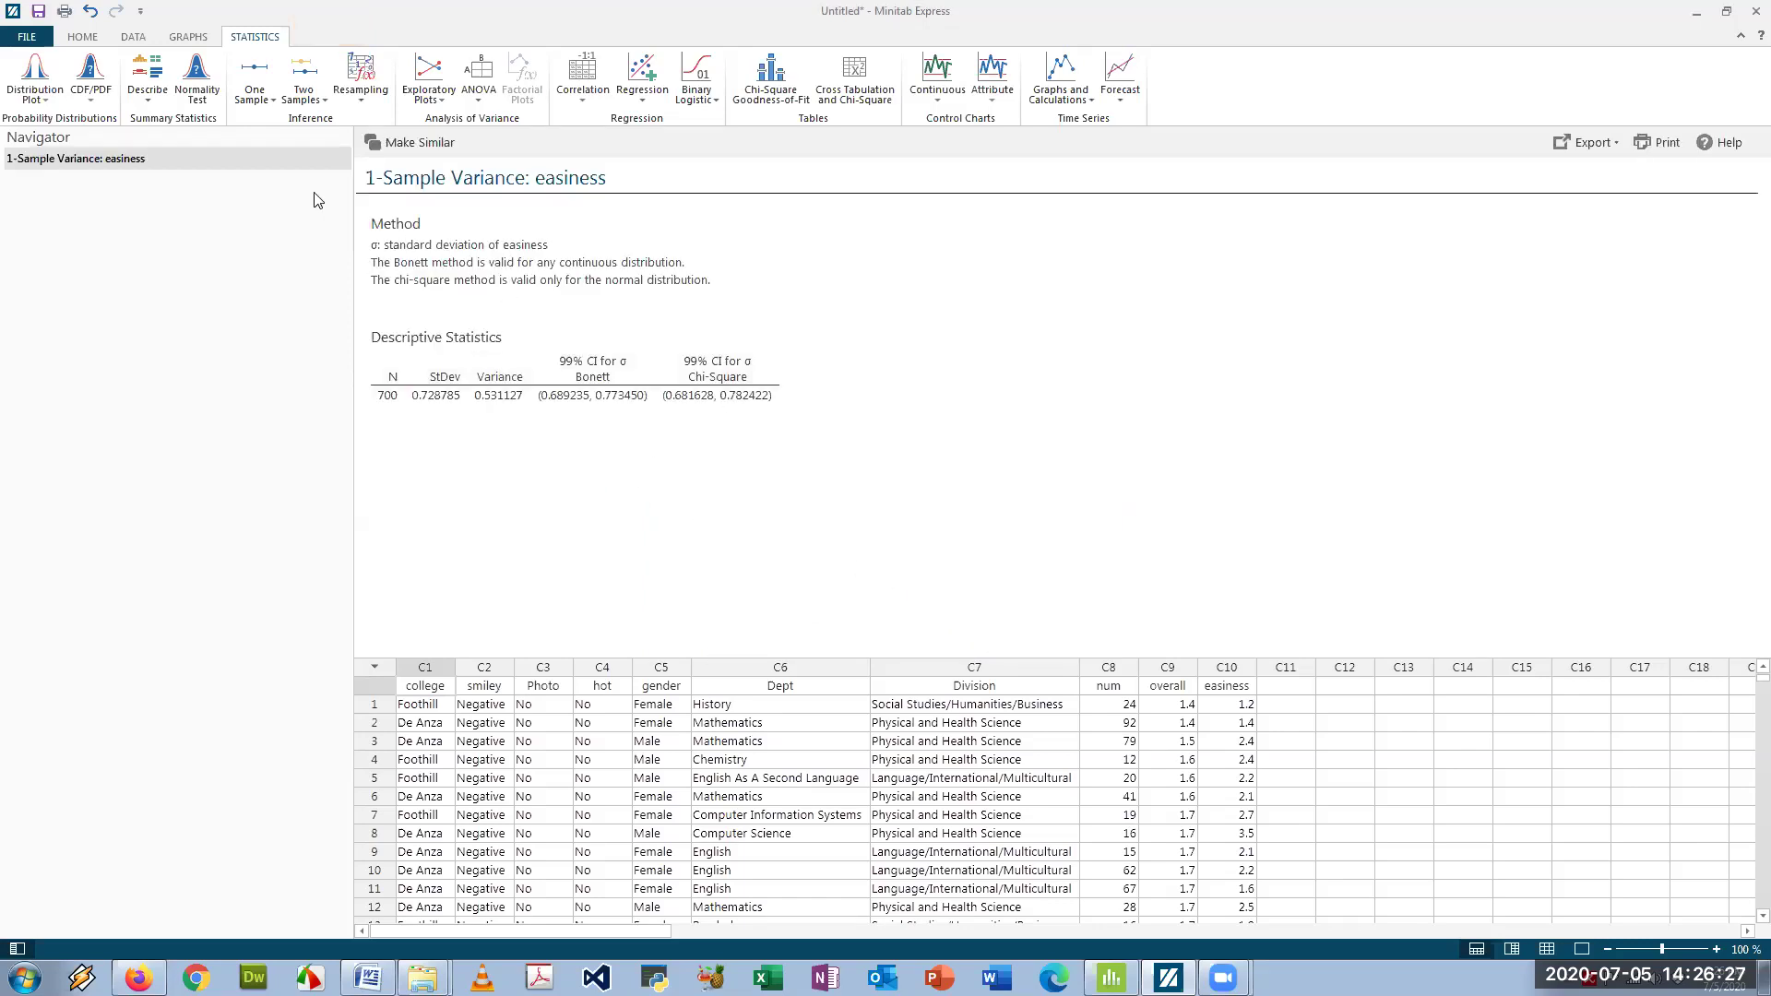
Run a one-sample proportion on college with event Foothill at 95%, then view its interval chart.
{"action": "left_click", "coordinate": [259, 96]}
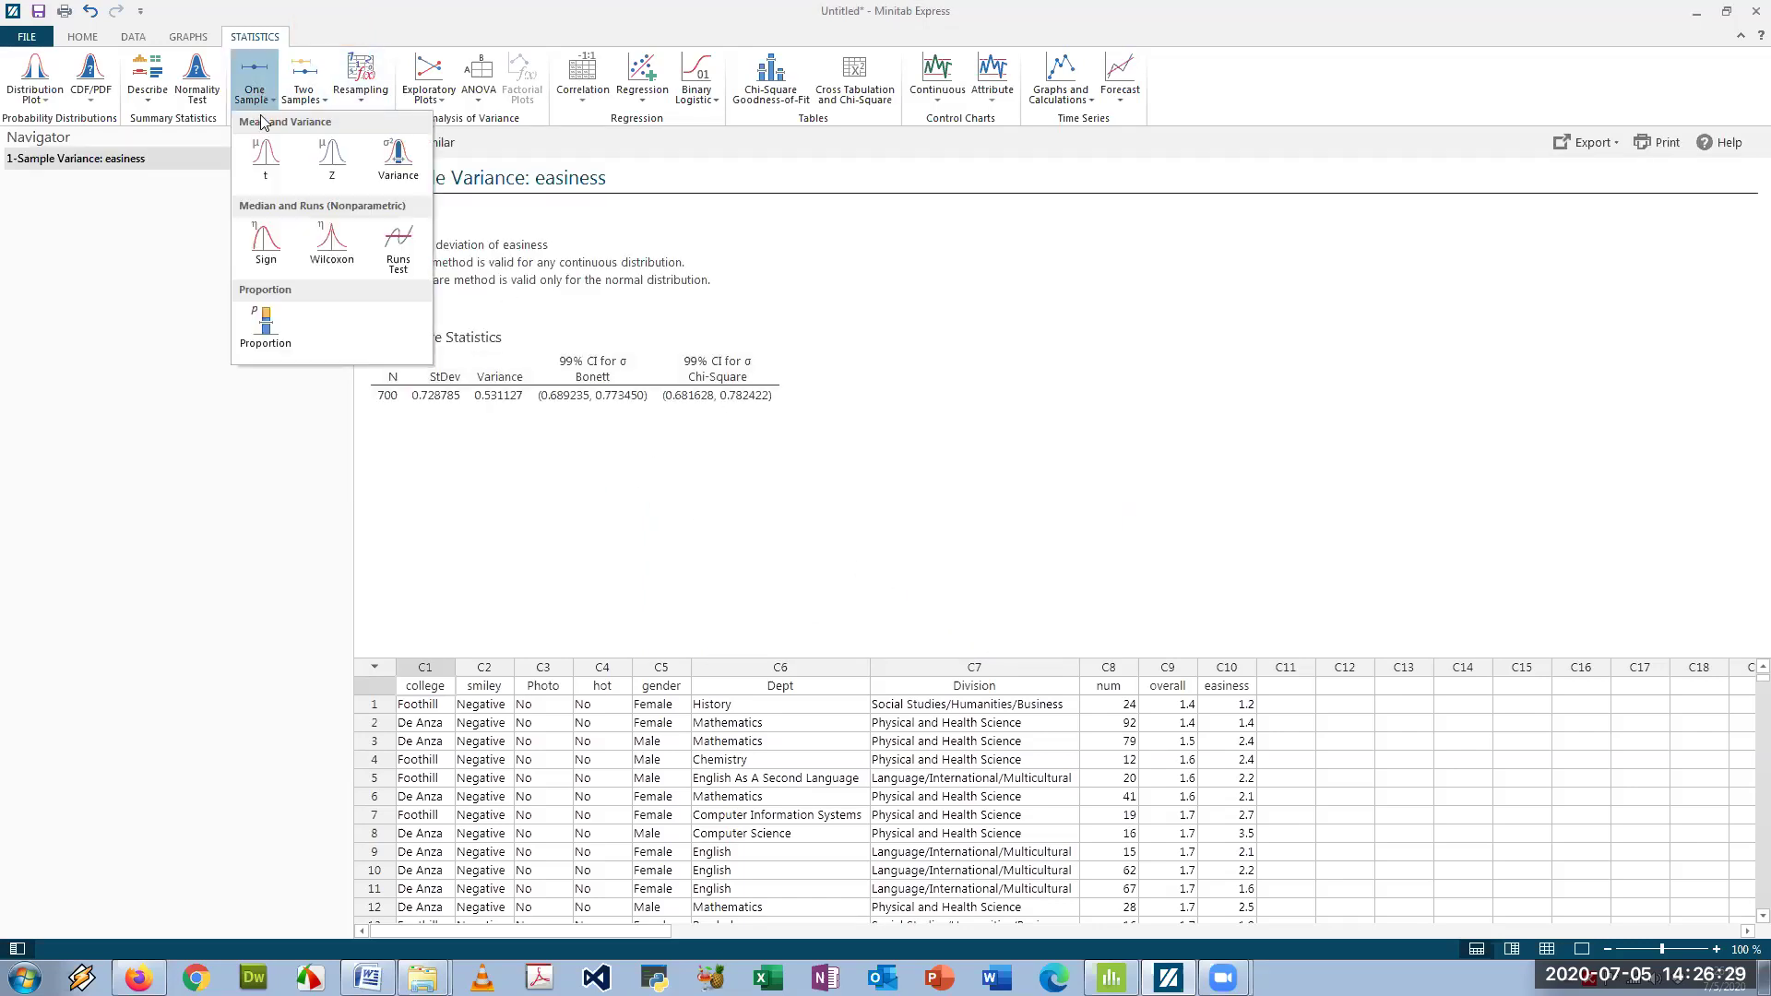
{"action": "left_click", "coordinate": [268, 332]}
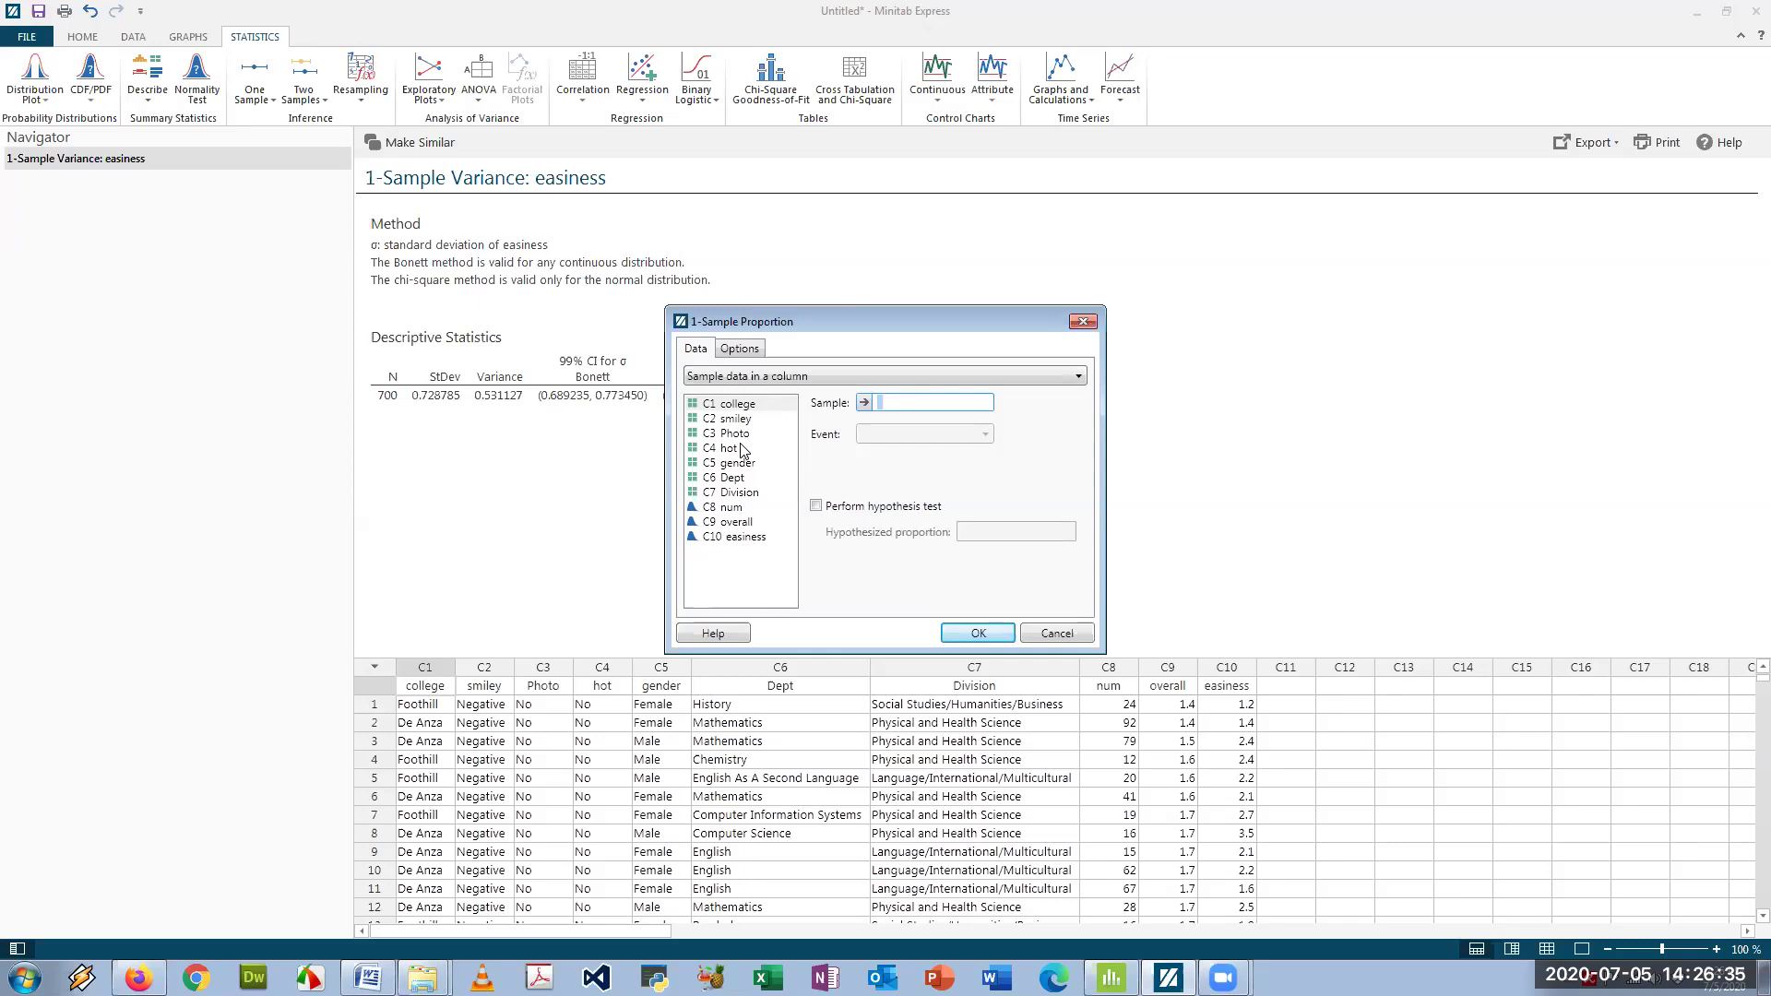
{"action": "double_click", "coordinate": [747, 406]}
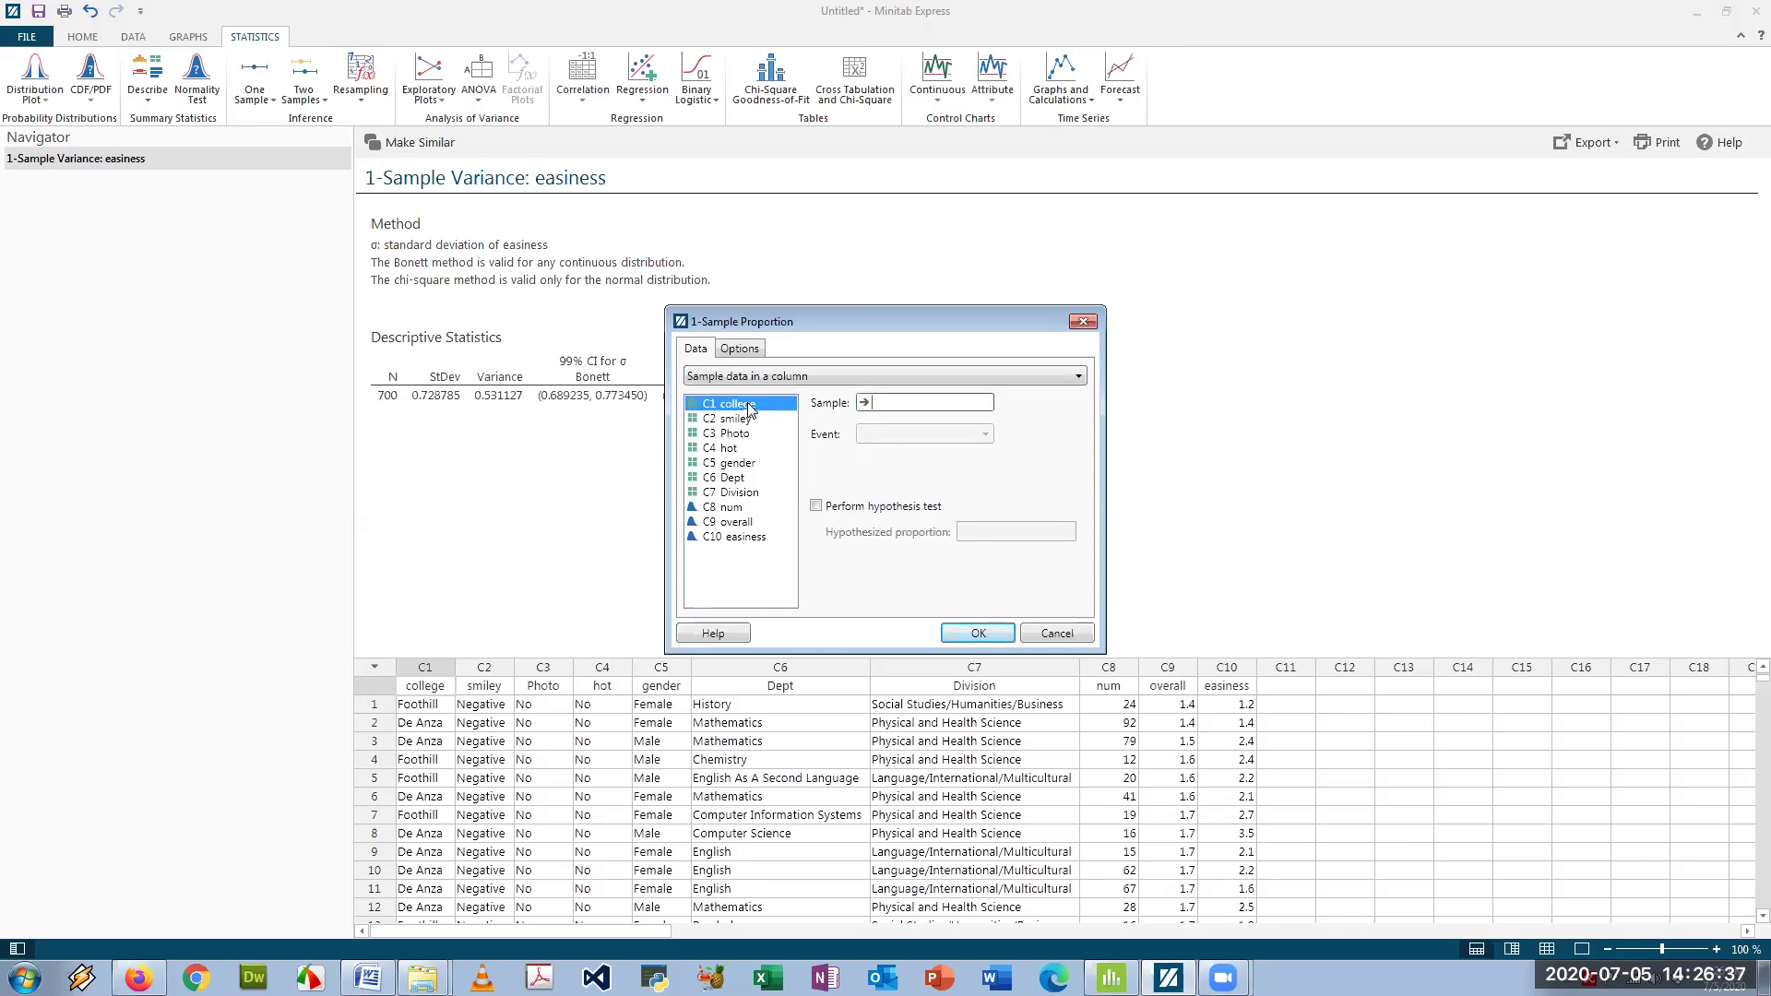
{"action": "left_click", "coordinate": [983, 434]}
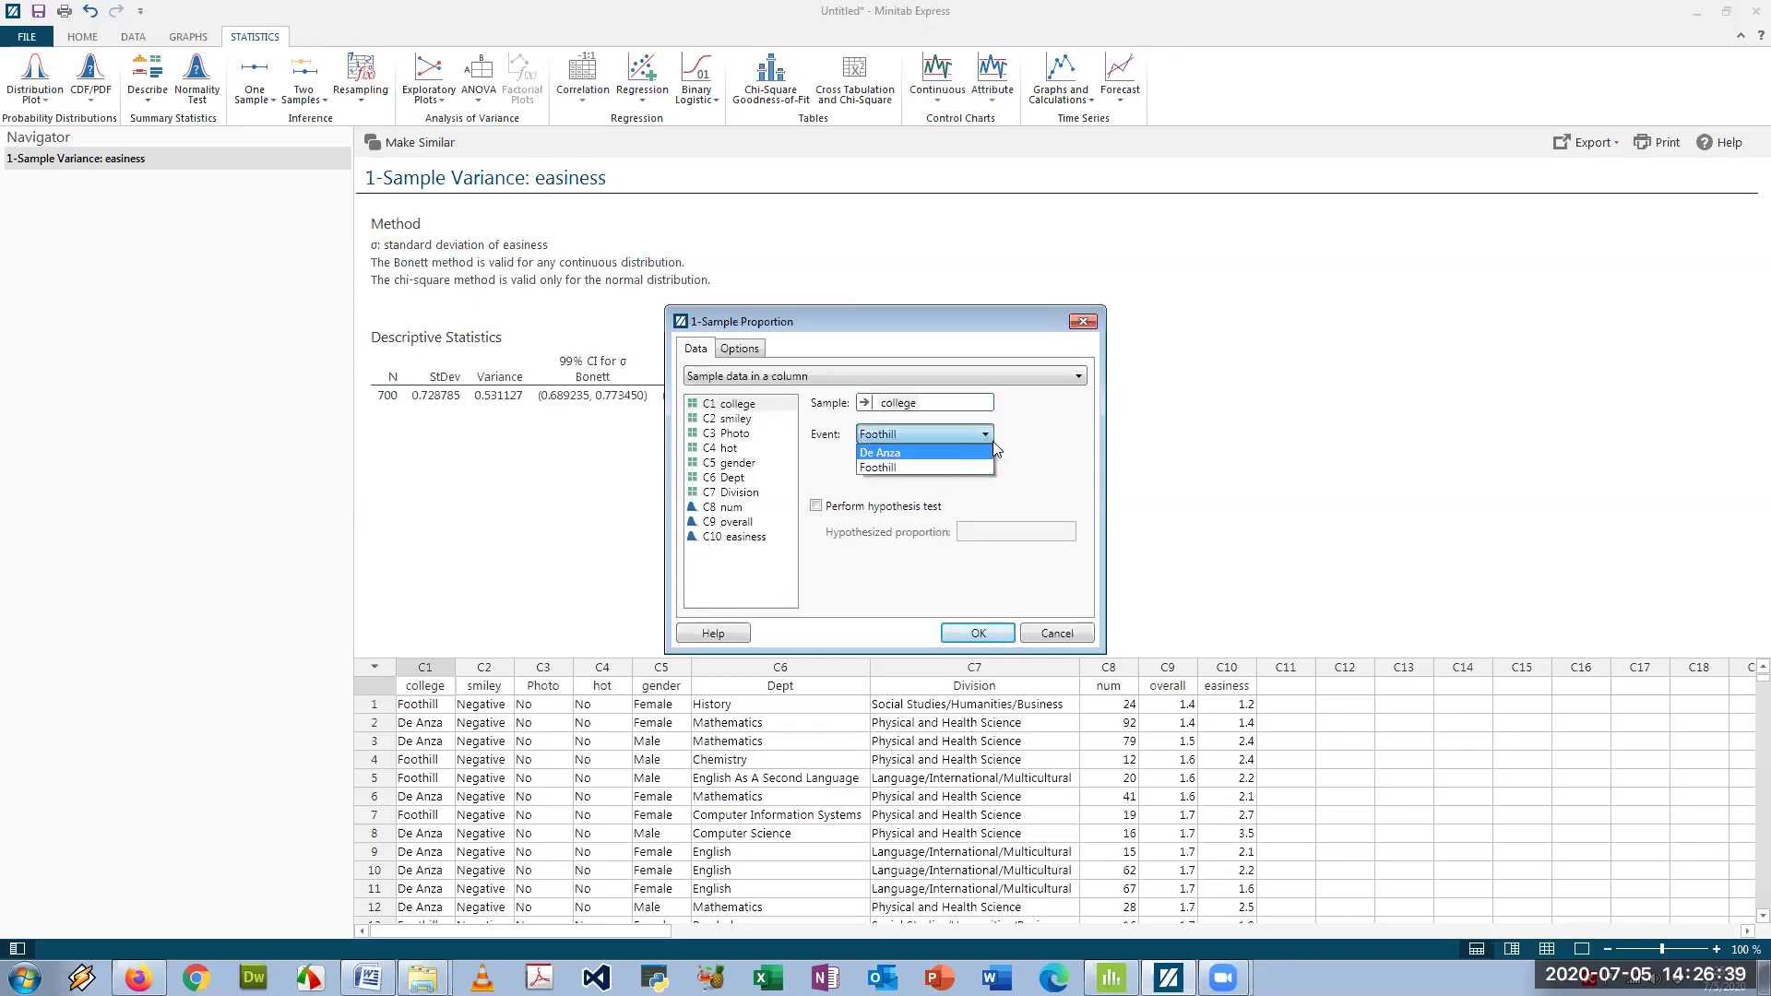
{"action": "left_click", "coordinate": [989, 437]}
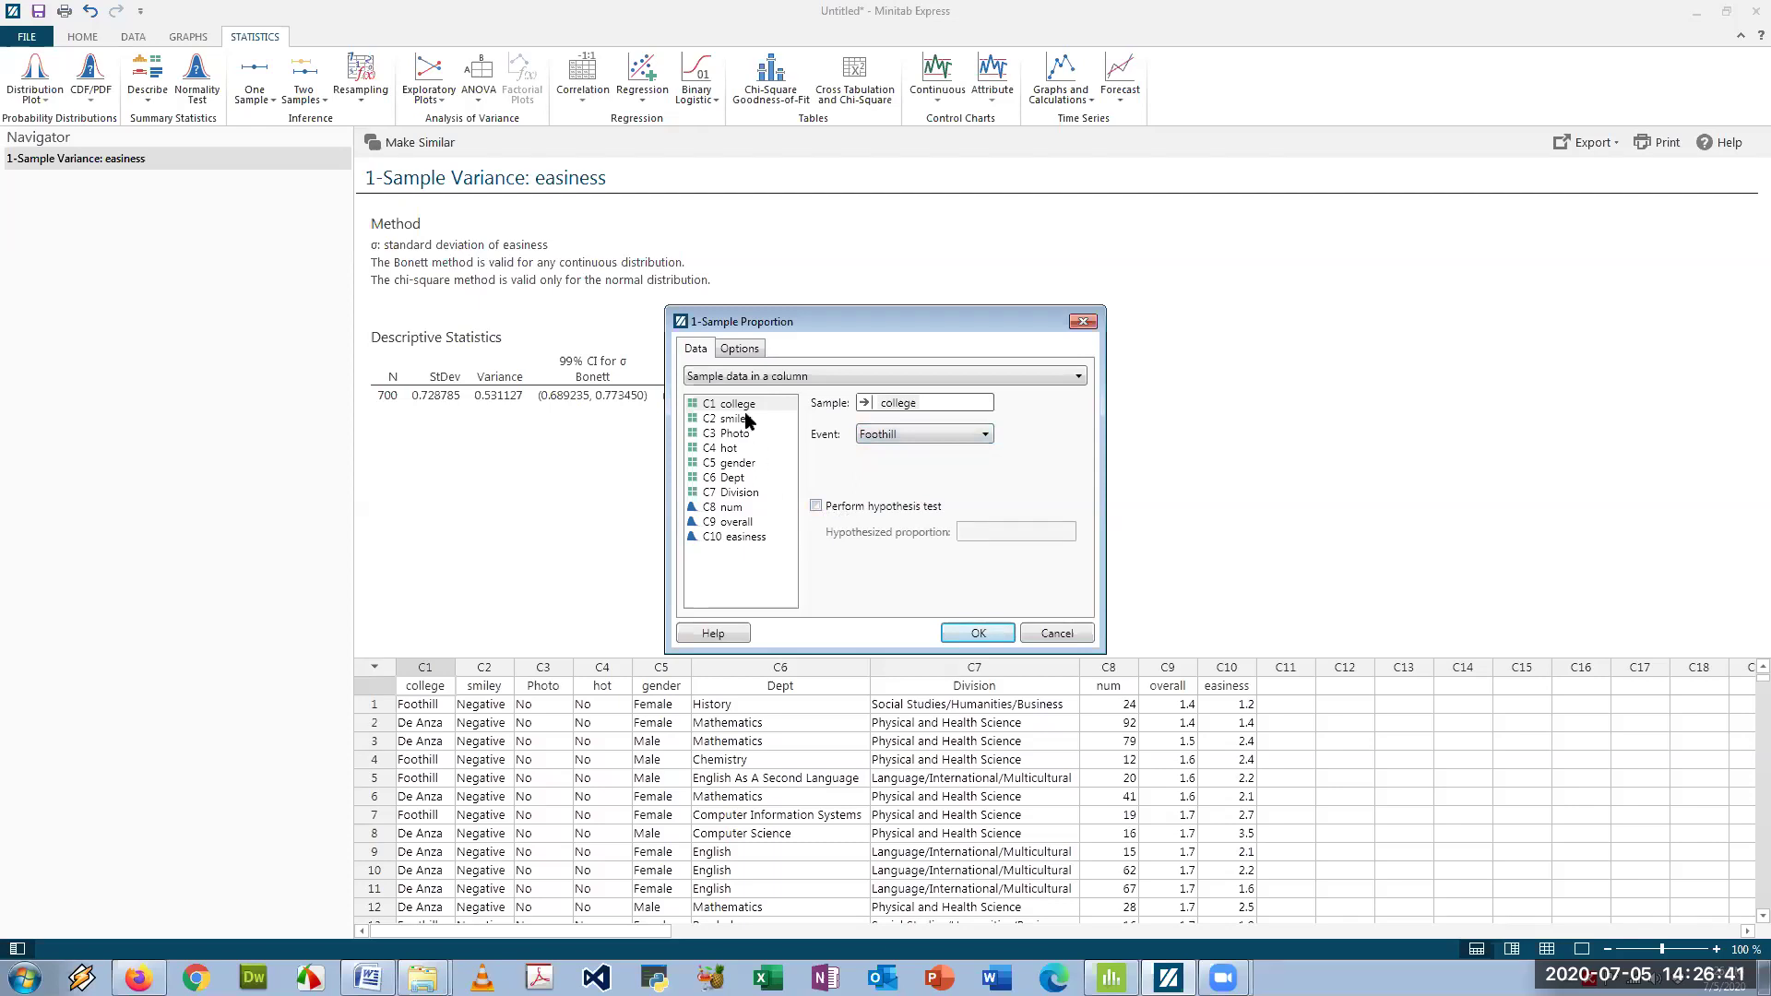
{"action": "left_click", "coordinate": [740, 349]}
{"action": "left_click", "coordinate": [849, 407]}
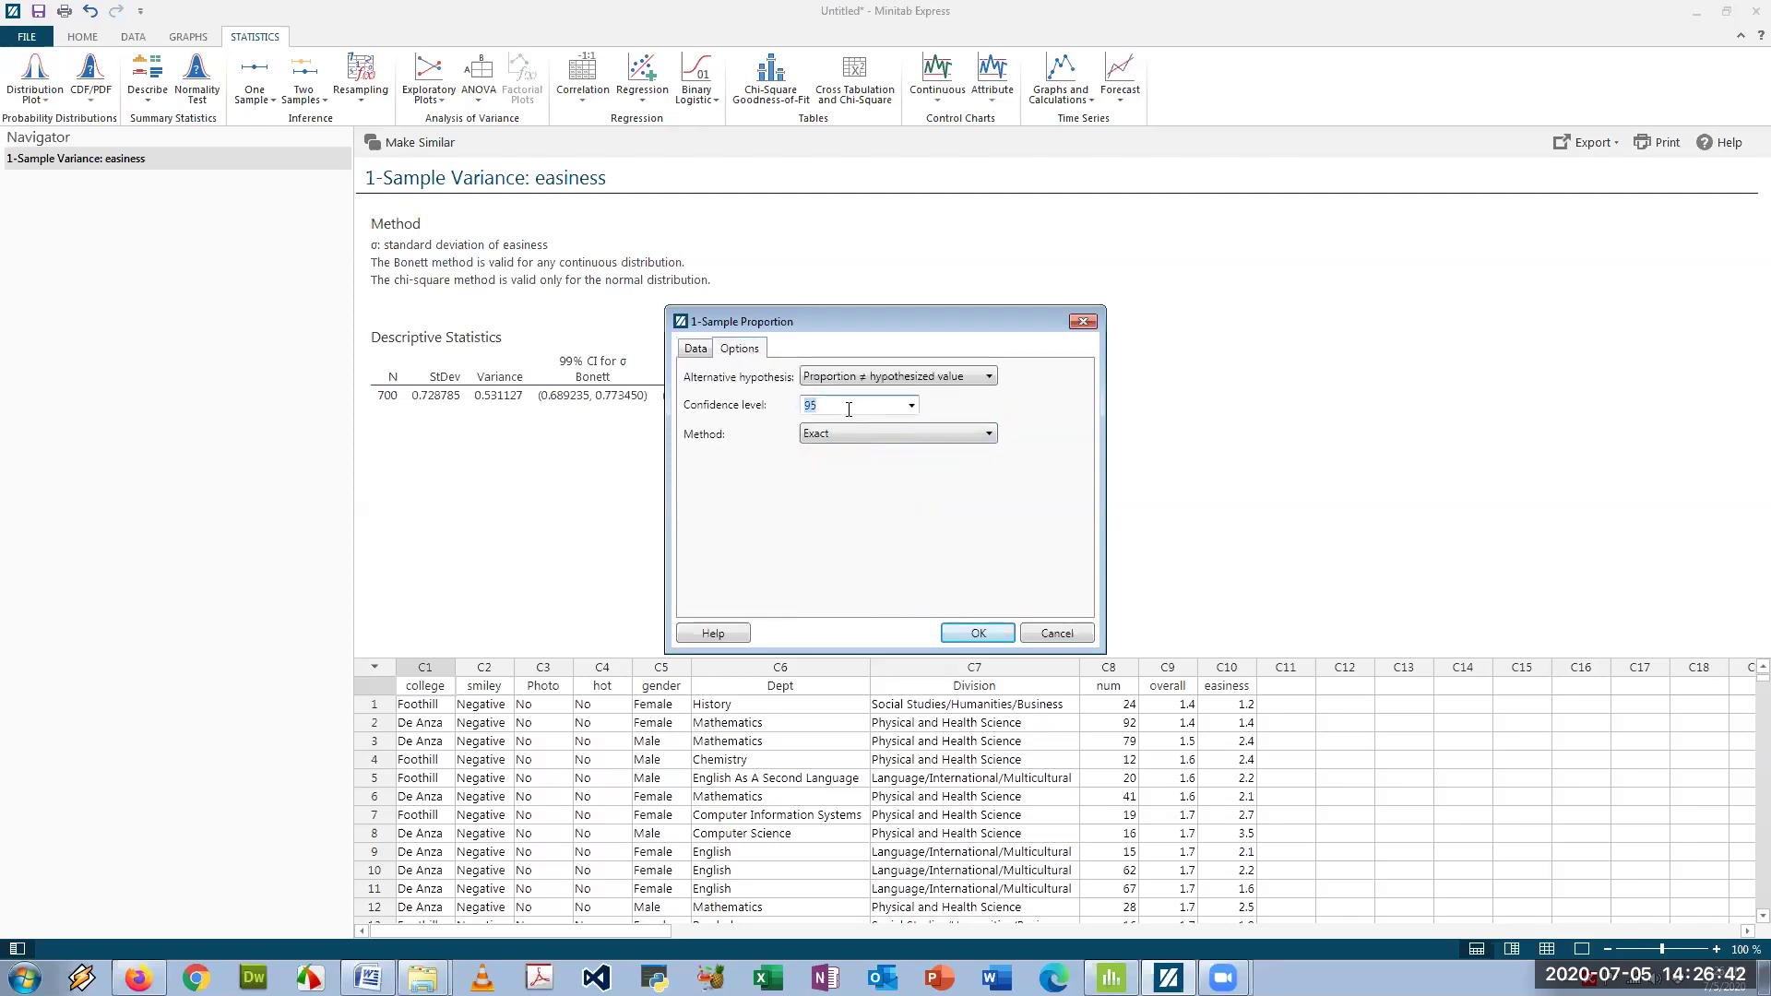
{"action": "left_click", "coordinate": [990, 631]}
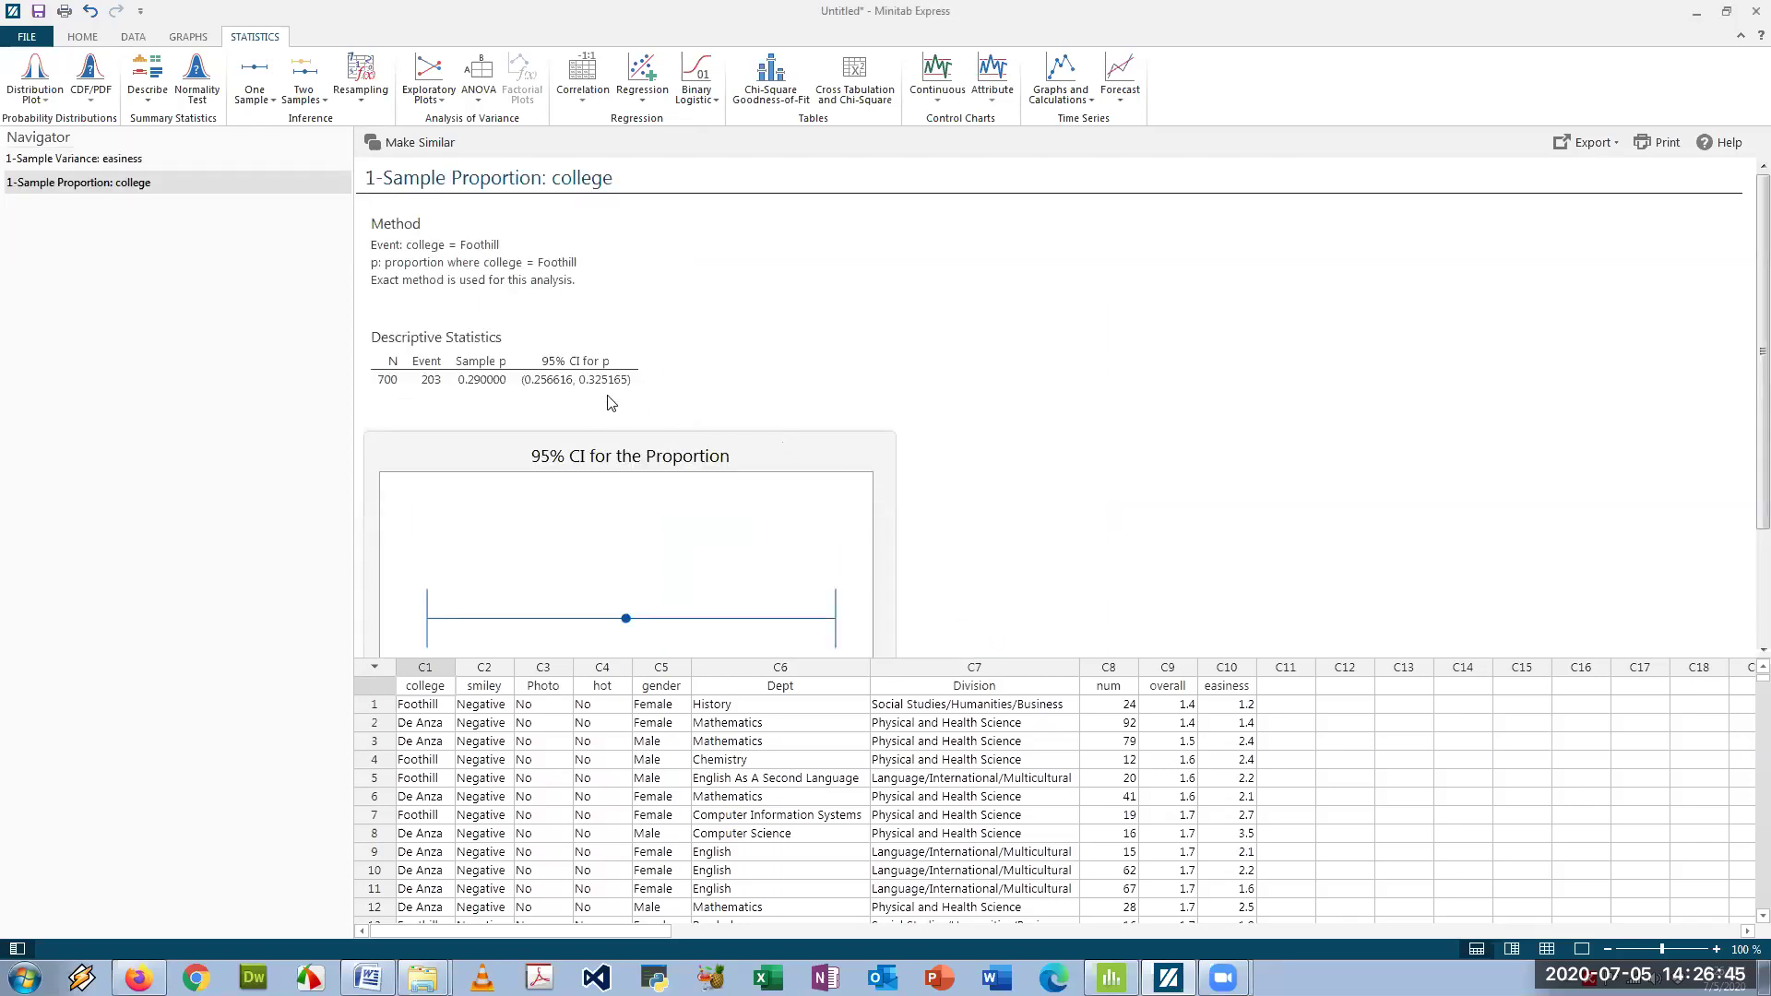
{"action": "scroll", "coordinate": [617, 406], "scroll_direction": "down", "scroll_amount": 3}
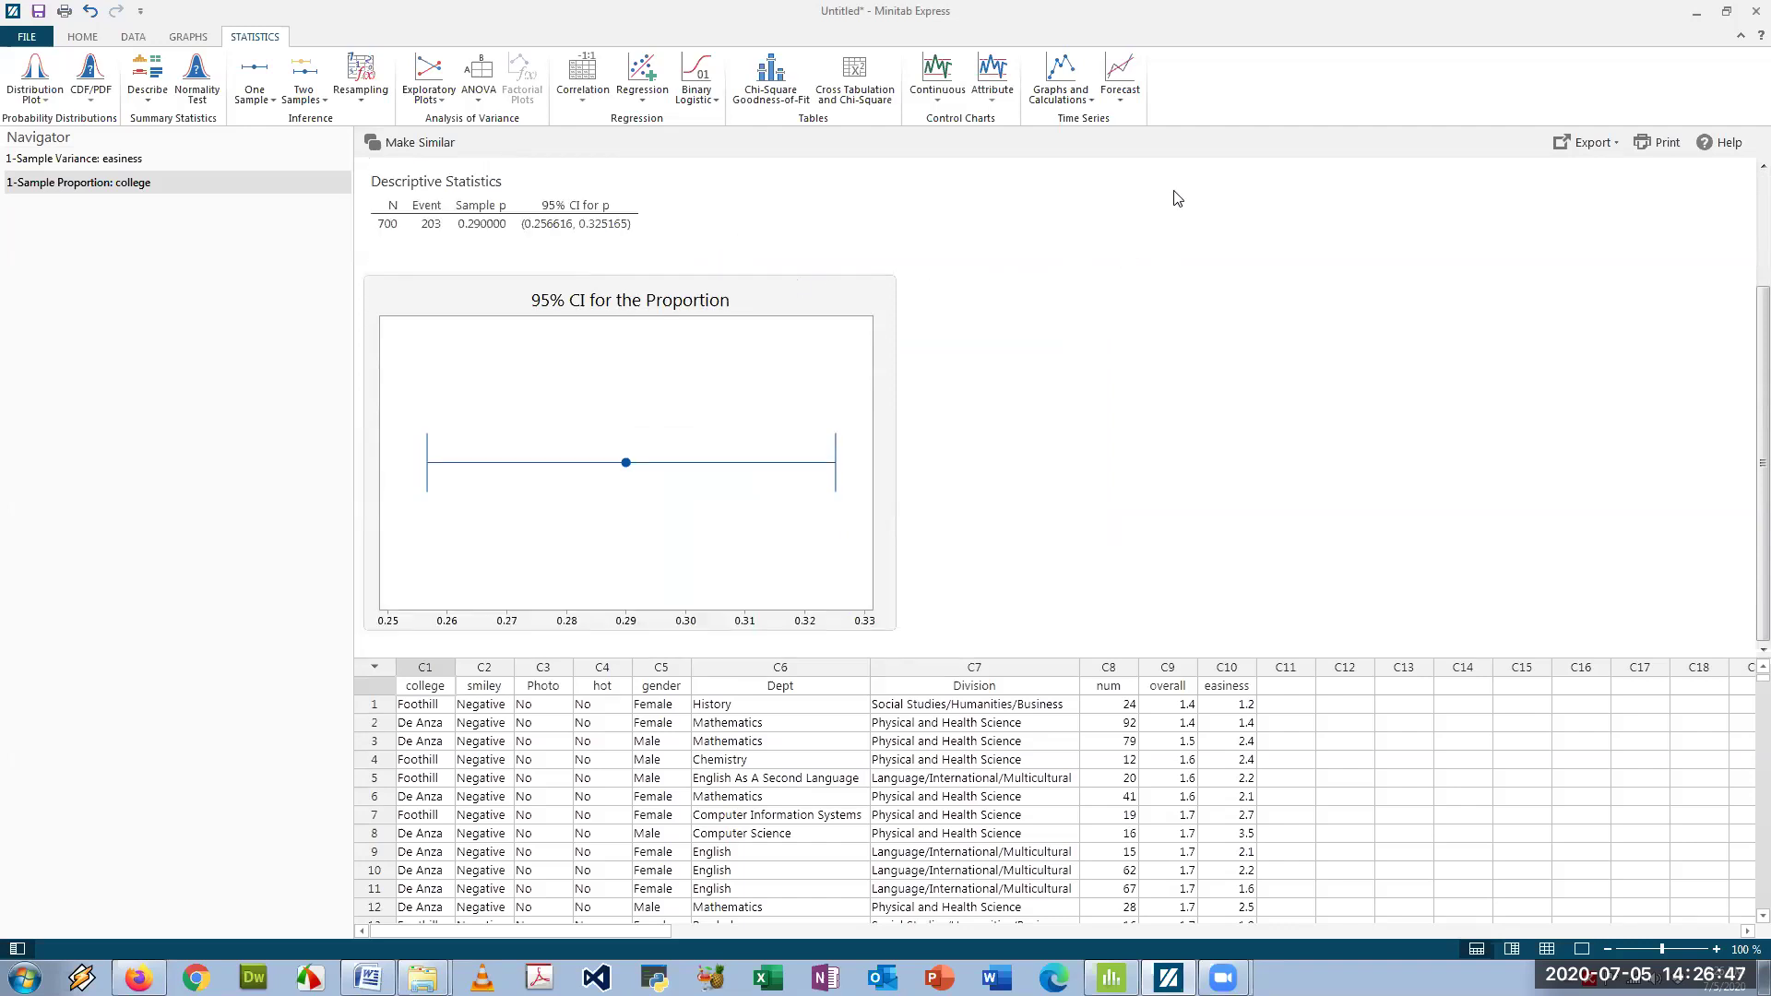